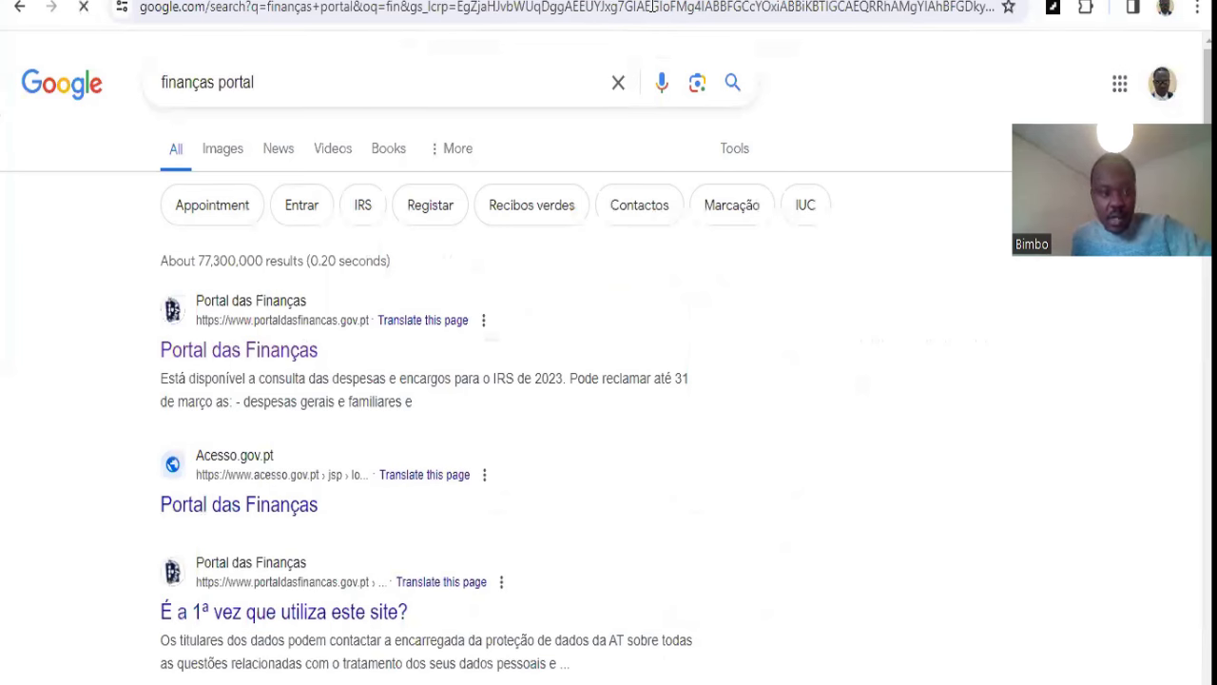
# Step: Open the Portal das Finanças site from the search results and dismiss the translation offer
pyautogui.click(255, 352)
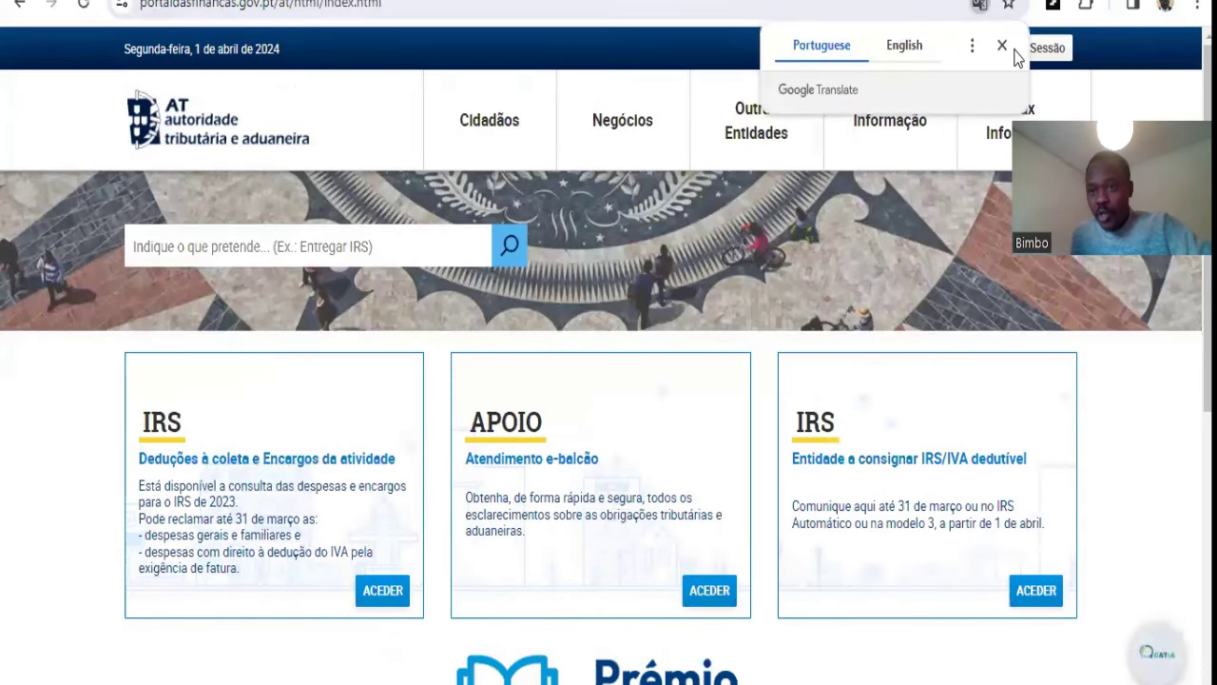
pyautogui.click(1002, 45)
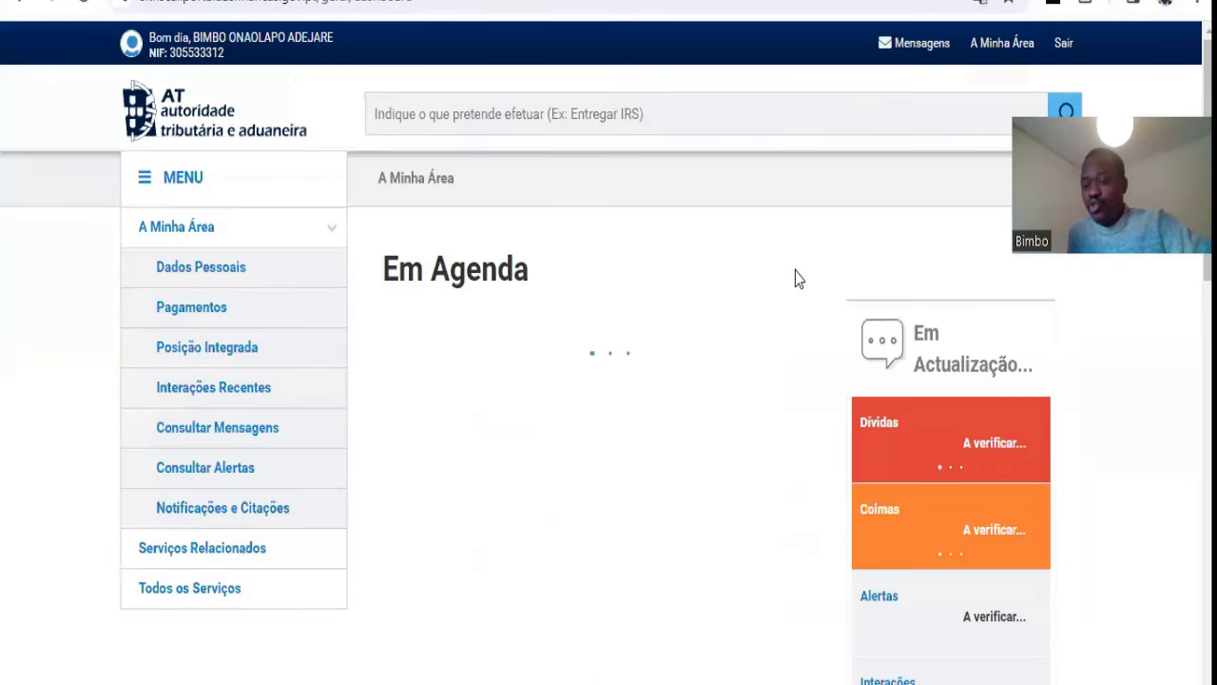
# Step: Search the portal's services for IRS and go to the IRS service page
pyautogui.click(529, 126)
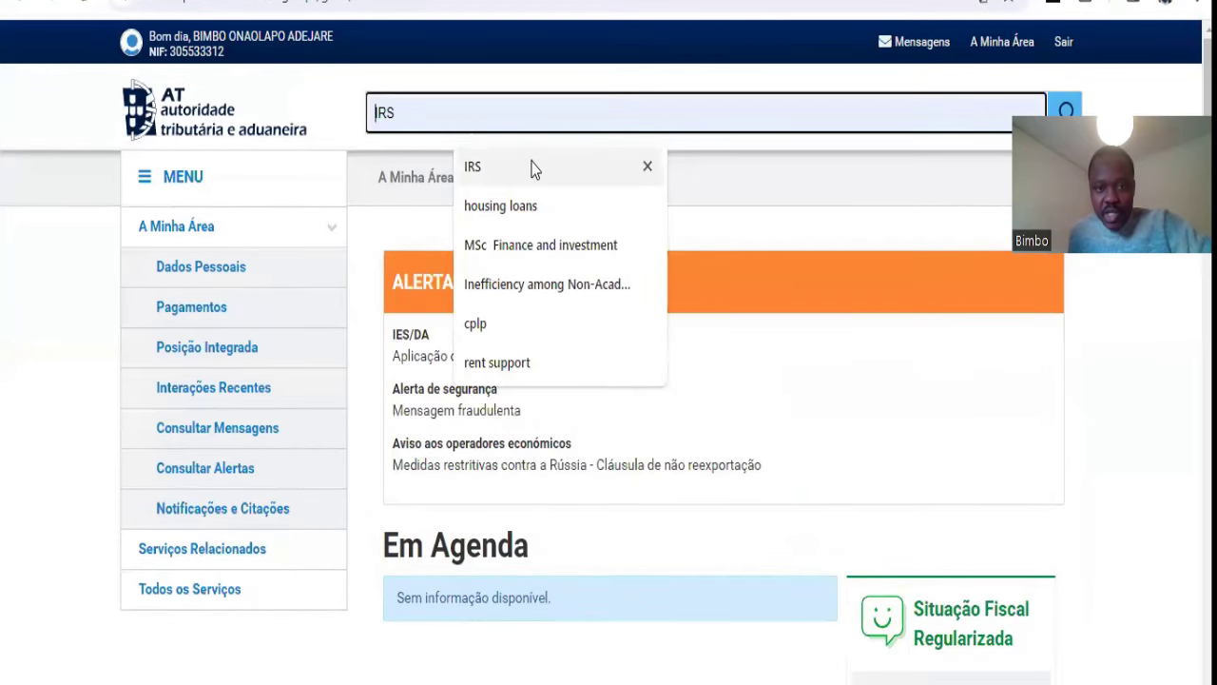
pyautogui.click(533, 168)
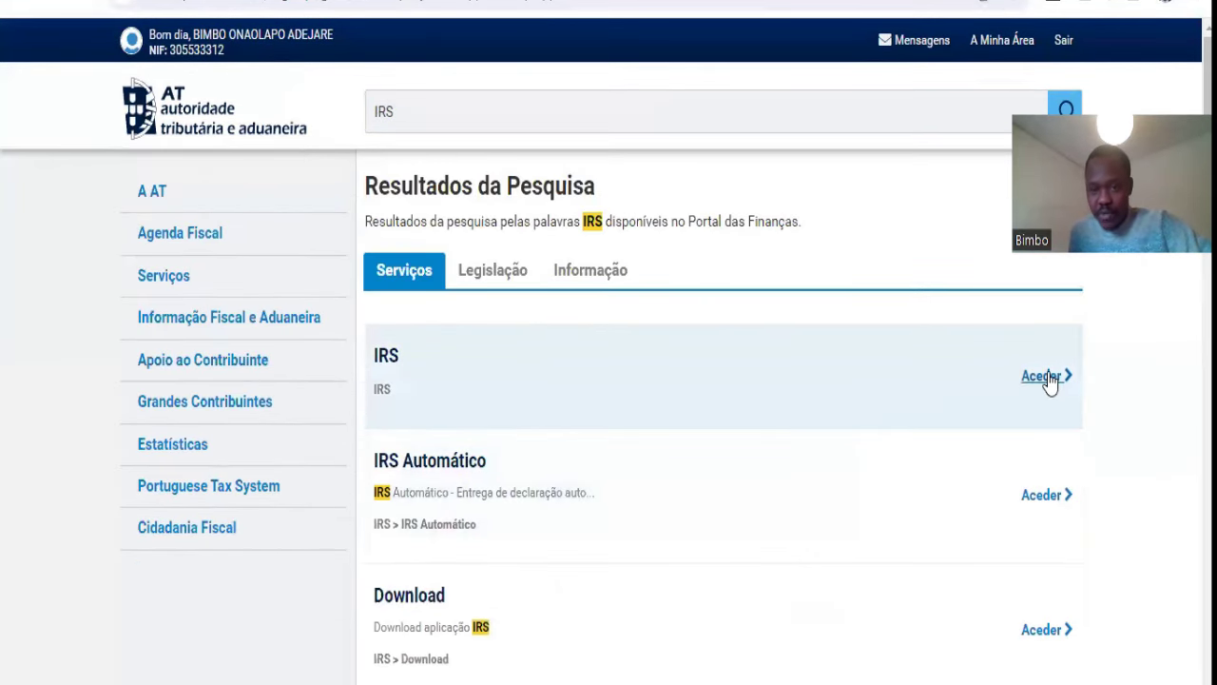
pyautogui.click(1046, 376)
pyautogui.scroll(-3, 725, 393)
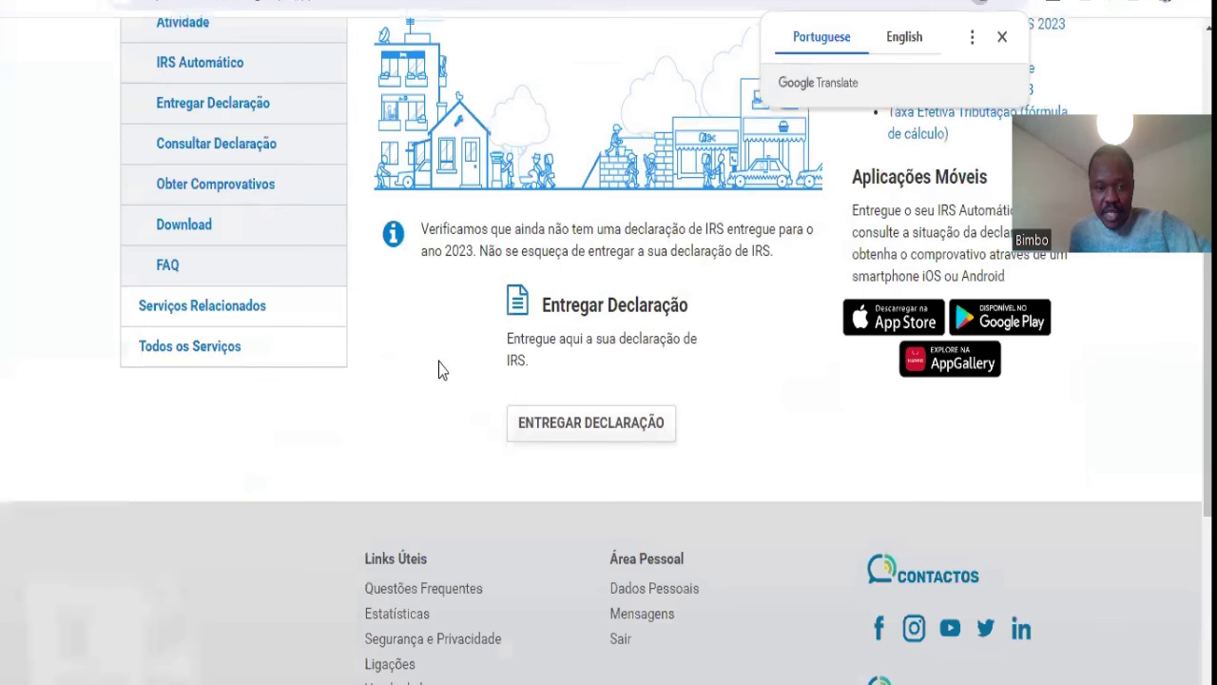
# Step: Translate the IRS page into English and start delivering a declaration
pyautogui.rightClick(440, 363)
pyautogui.click(560, 276)
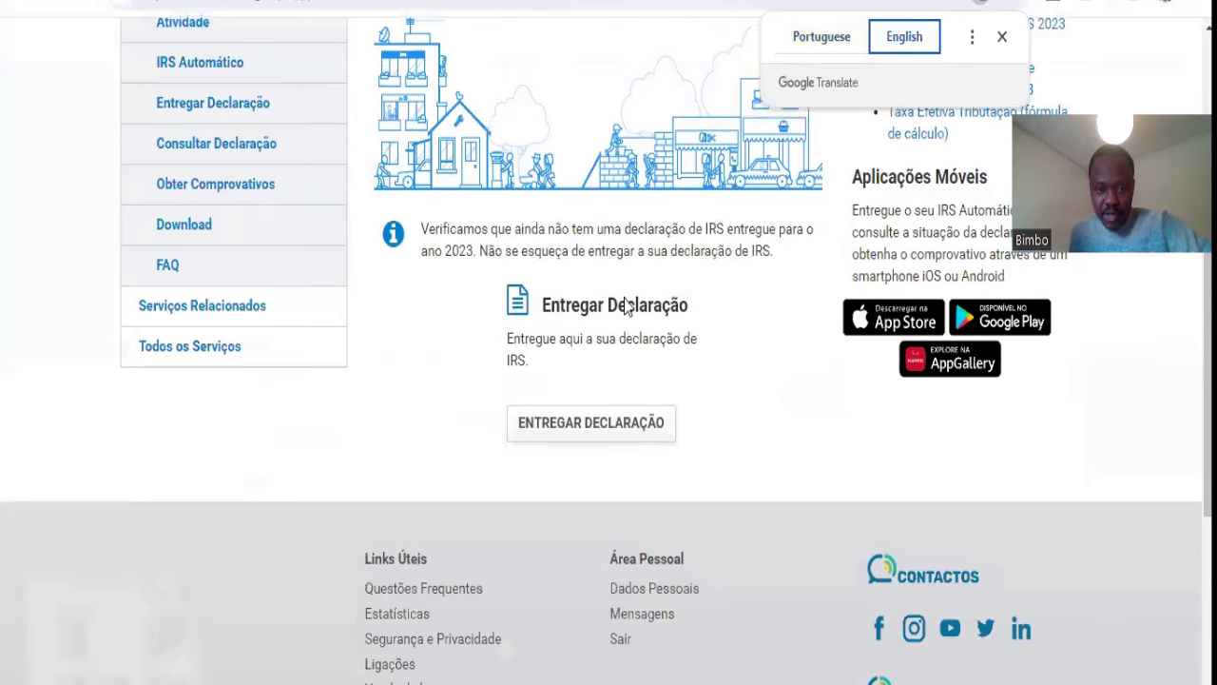
pyautogui.click(599, 422)
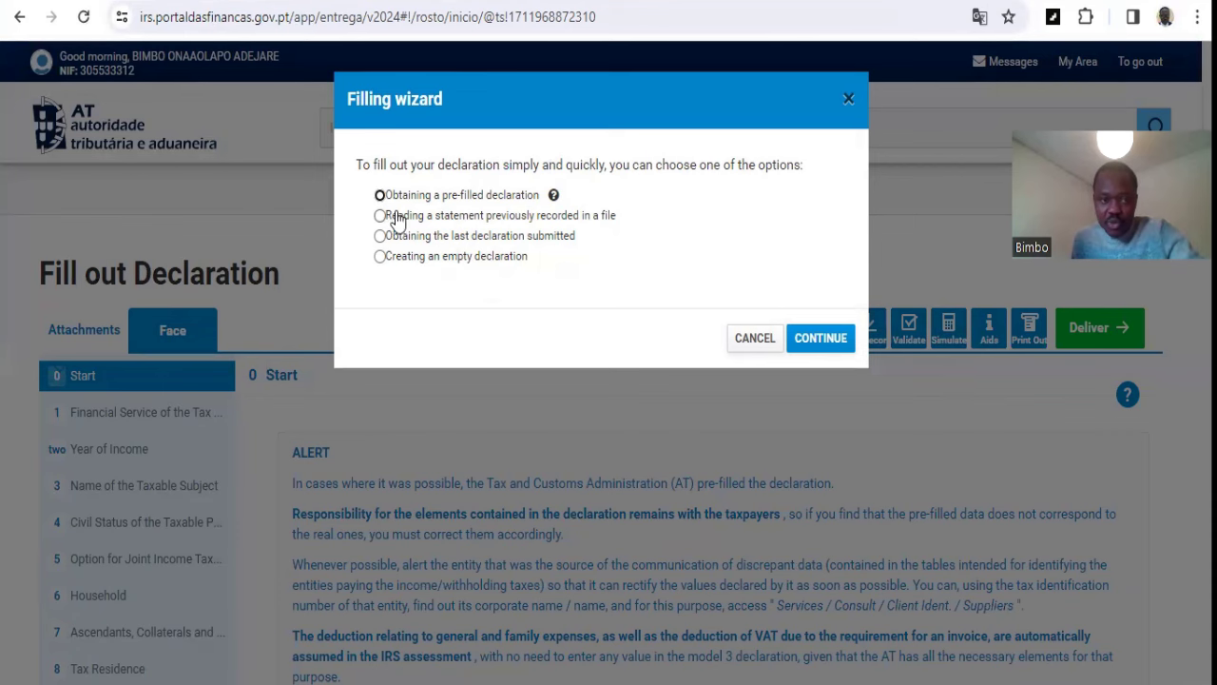
# Step: Request a pre-filled declaration for income year 2023 using taxpayer A's tax number, joint taxation unchecked
pyautogui.click(379, 197)
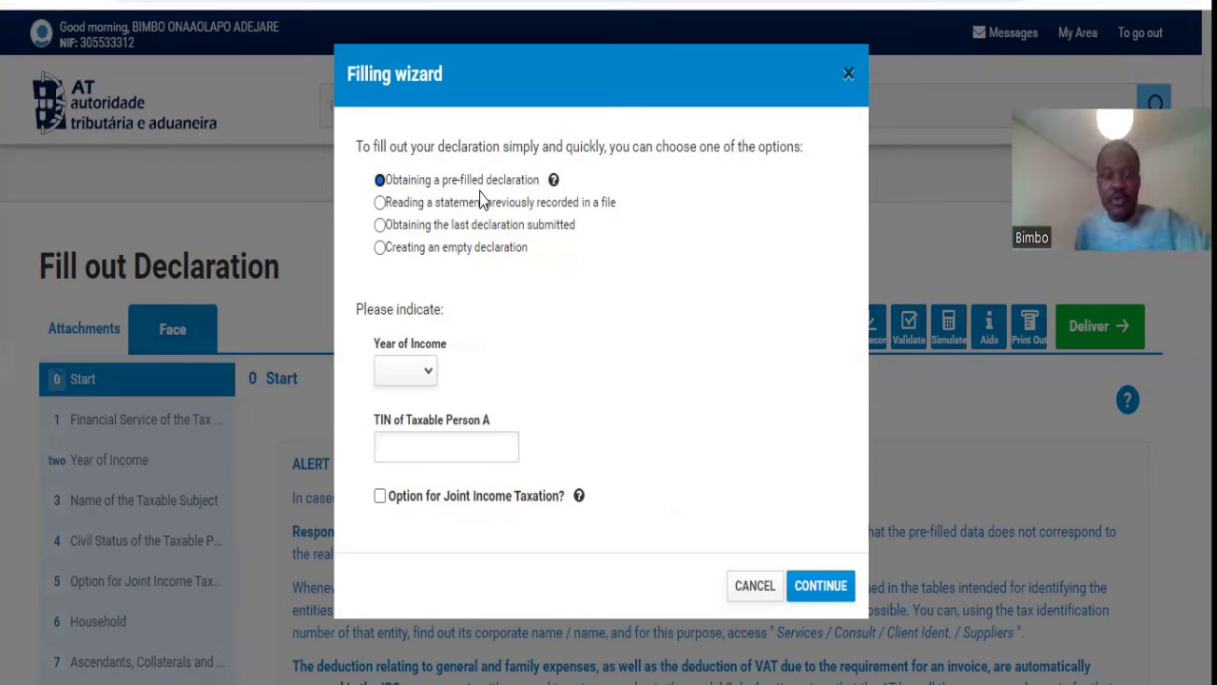
pyautogui.click(428, 372)
pyautogui.click(417, 412)
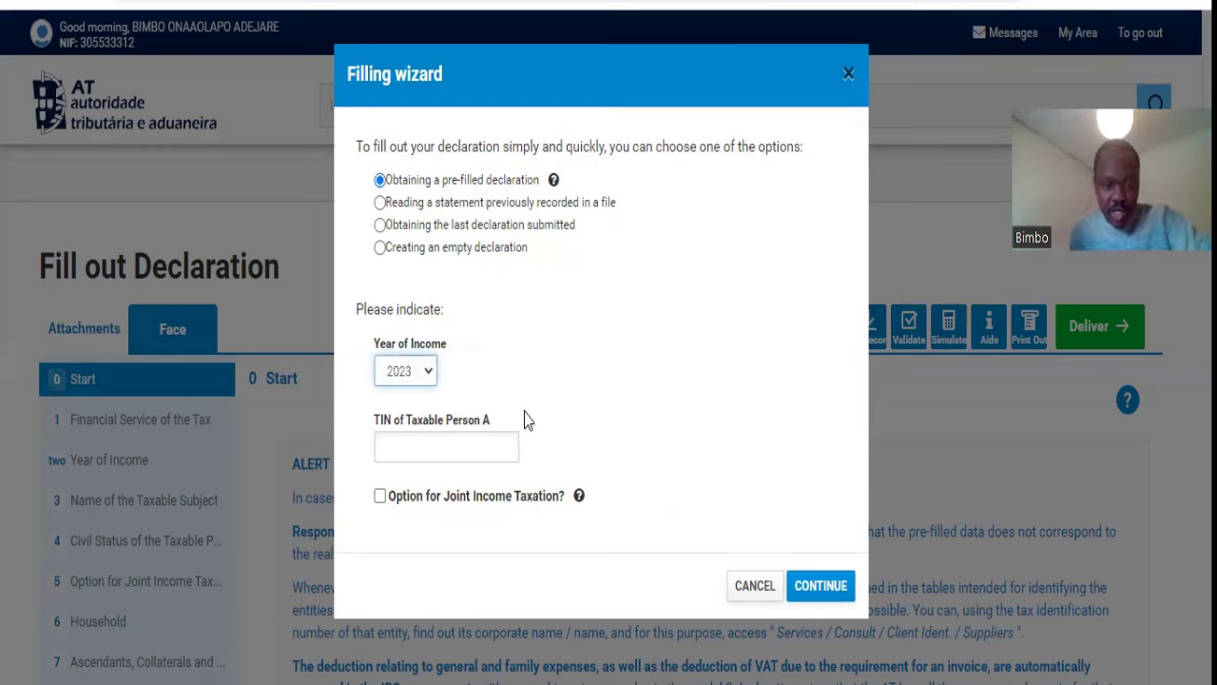
pyautogui.click(464, 445)
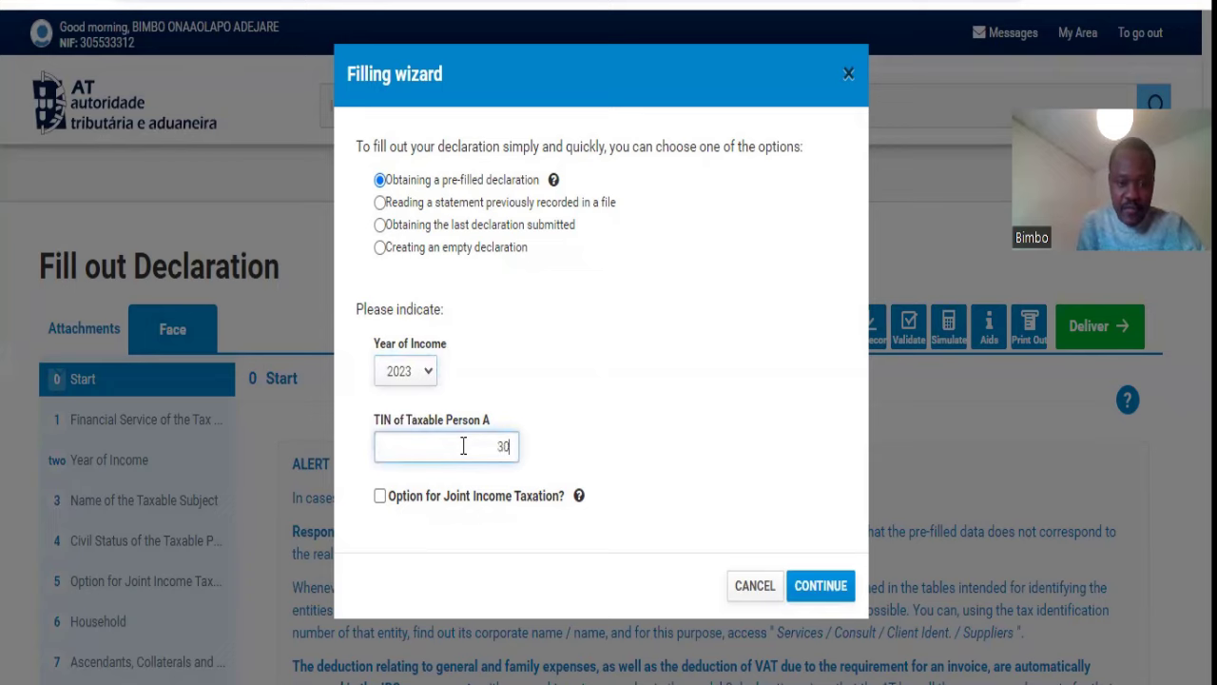
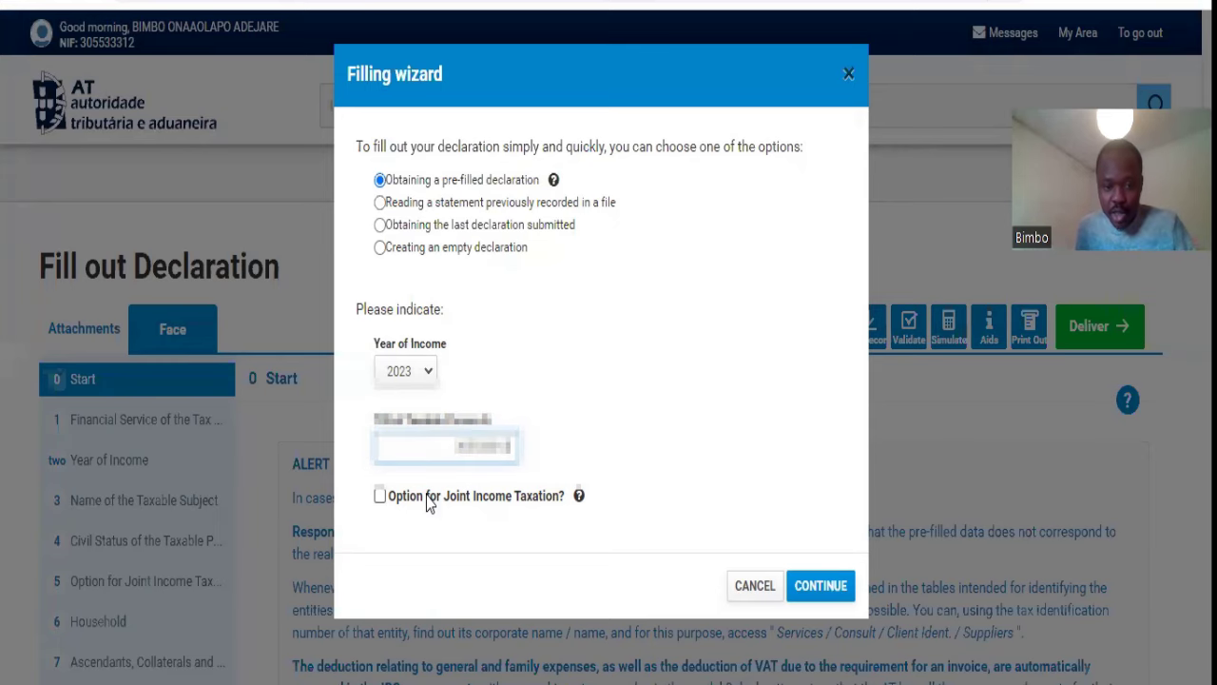
pyautogui.click(426, 498)
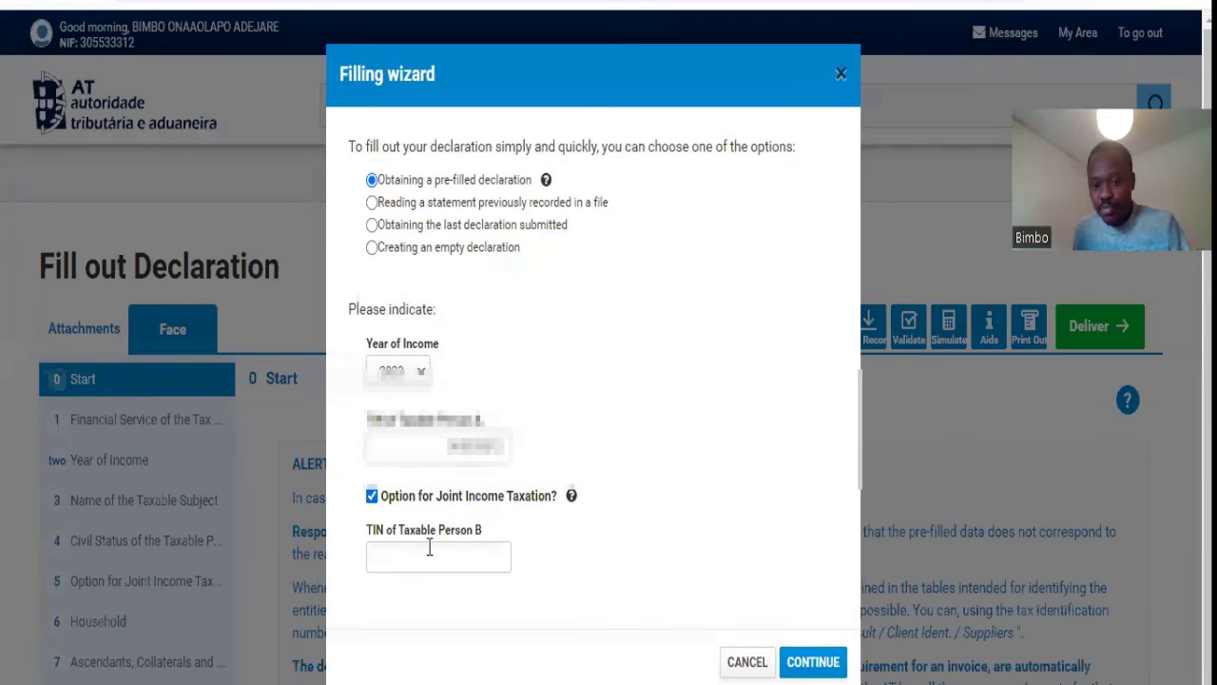
pyautogui.click(393, 502)
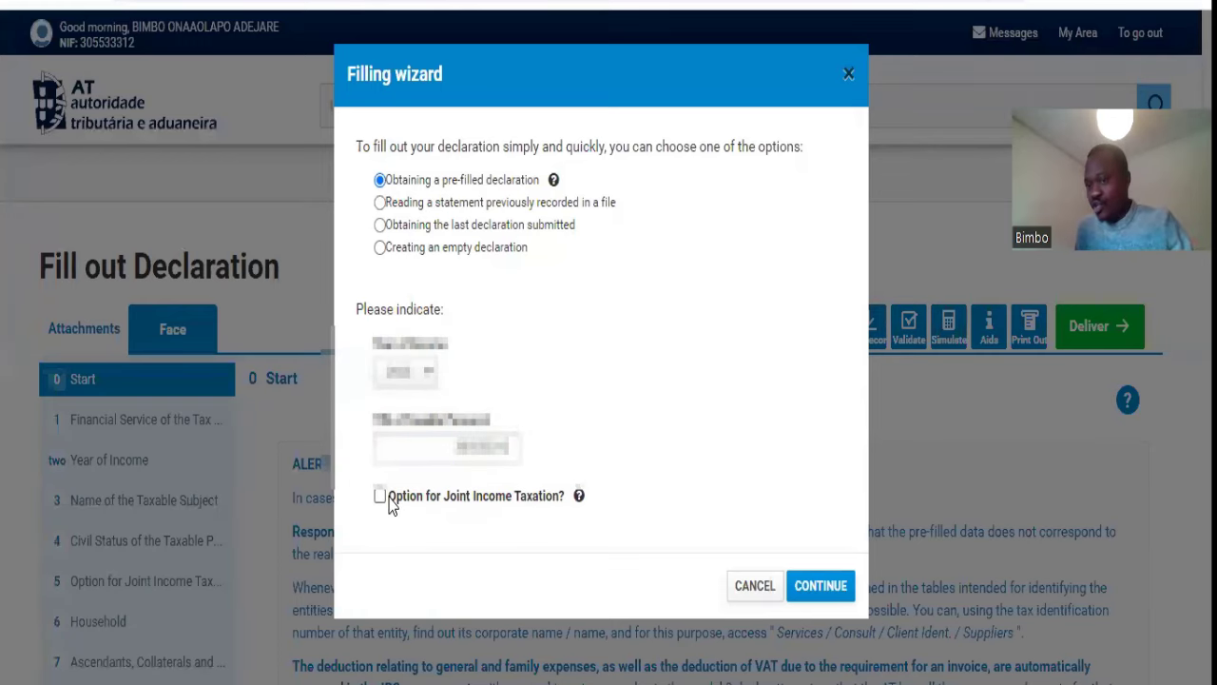
pyautogui.click(822, 591)
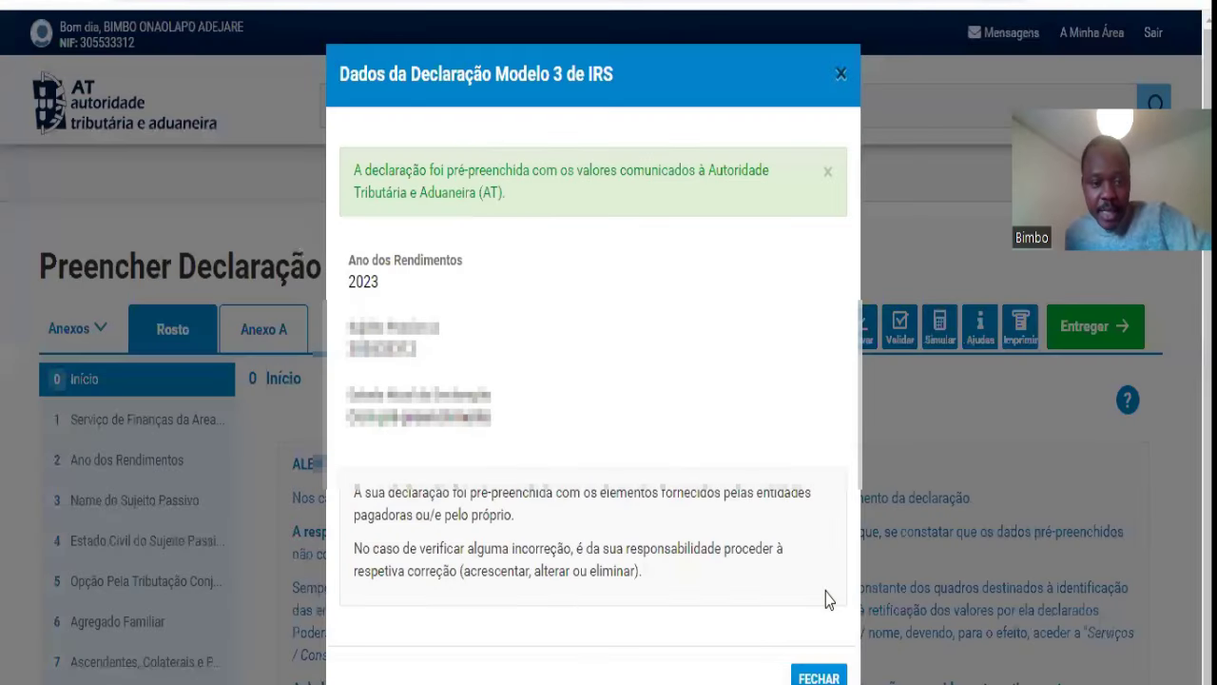
# Step: Close the pre-filled summary and check the tax office code 0361
pyautogui.click(816, 679)
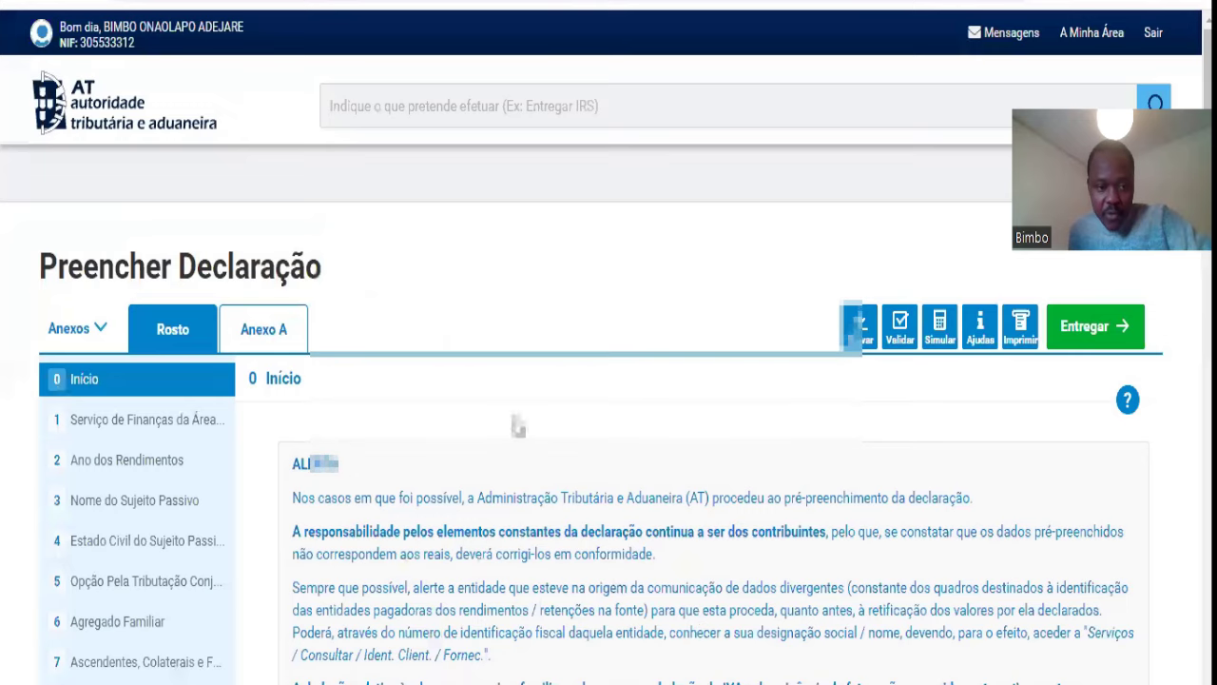
pyautogui.scroll(-3, 516, 424)
pyautogui.click(190, 199)
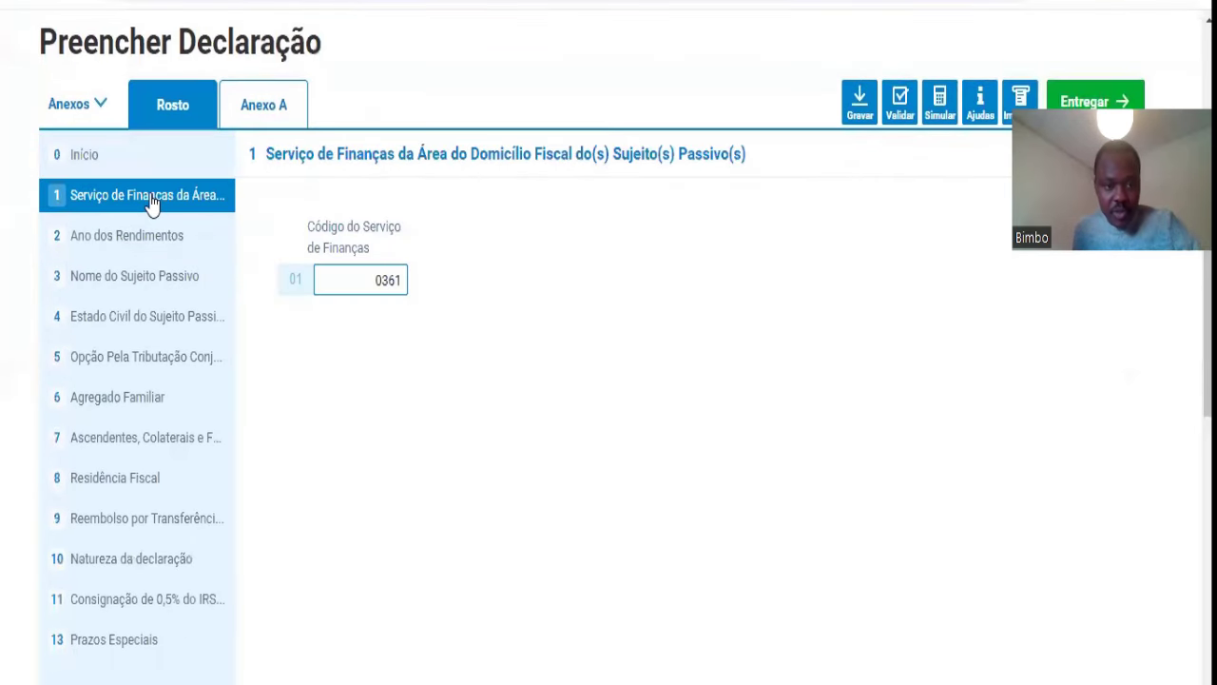
pyautogui.doubleClick(376, 280)
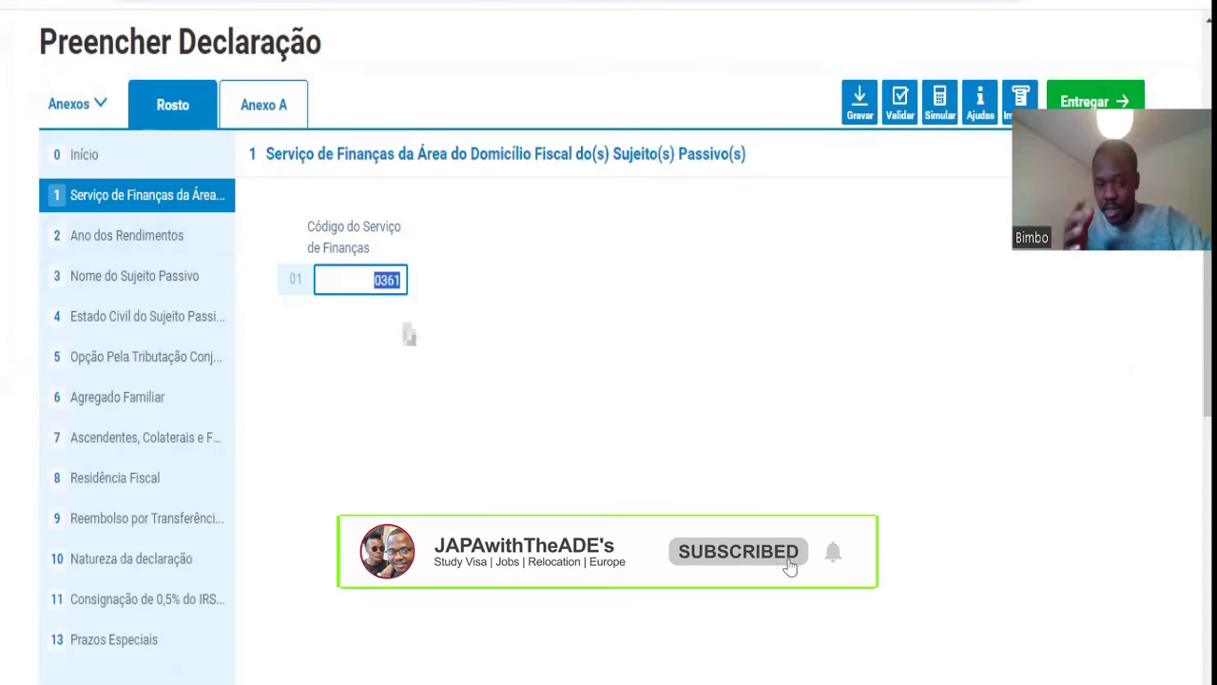
# Step: Keep 2023 as the income year and review the taxpayer name and civil status sections
pyautogui.click(154, 234)
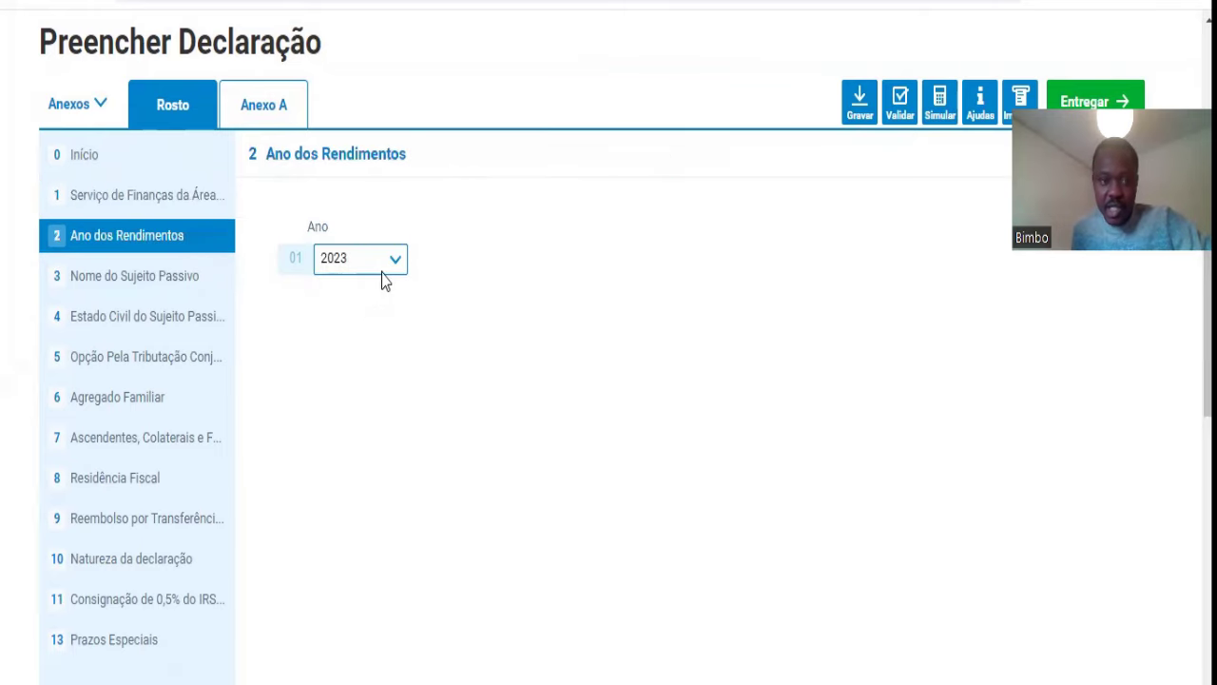
pyautogui.click(381, 270)
pyautogui.click(446, 275)
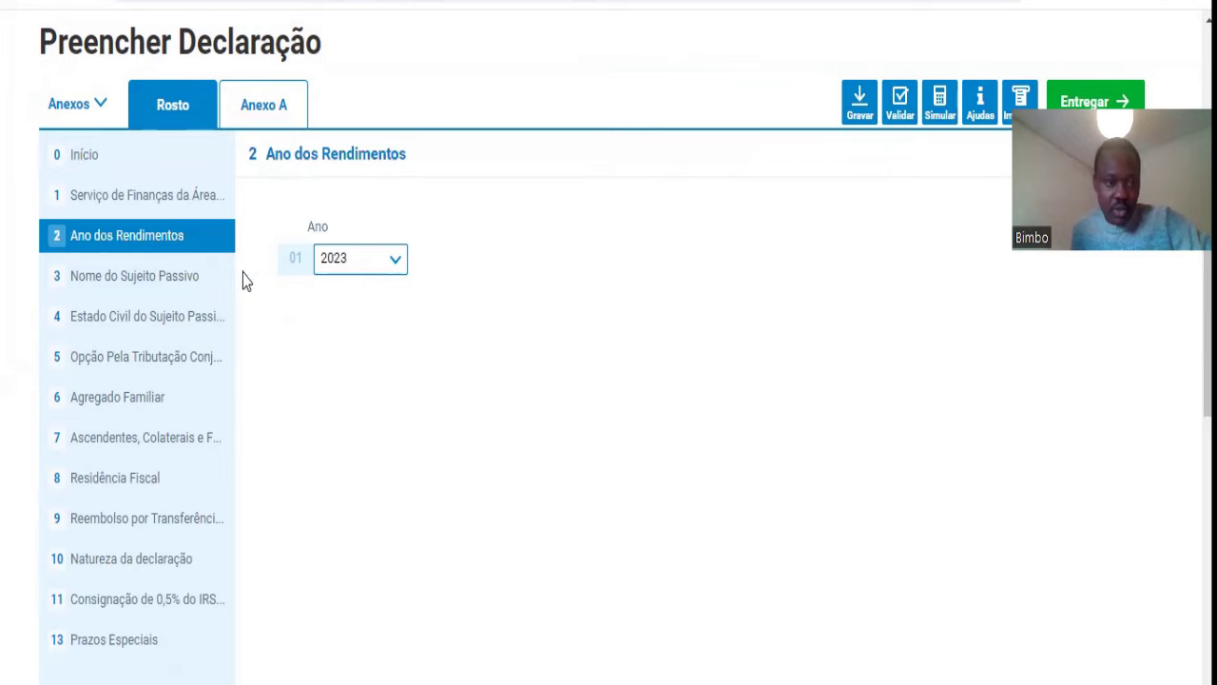
pyautogui.click(178, 280)
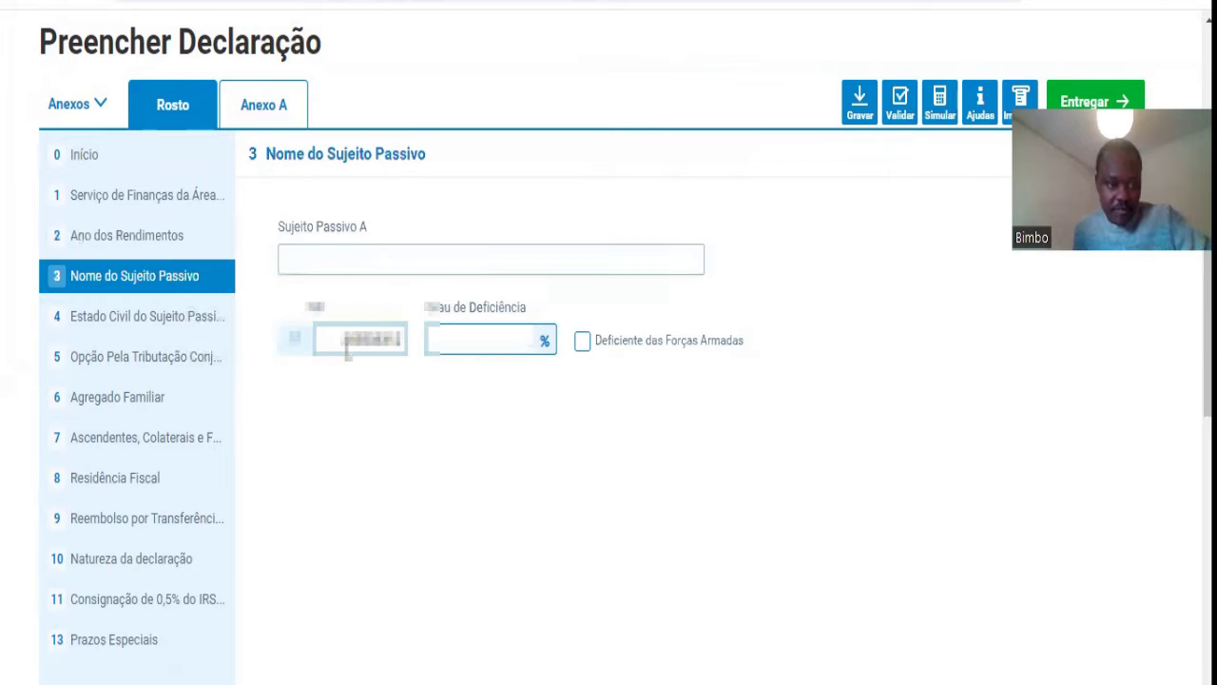
pyautogui.click(181, 328)
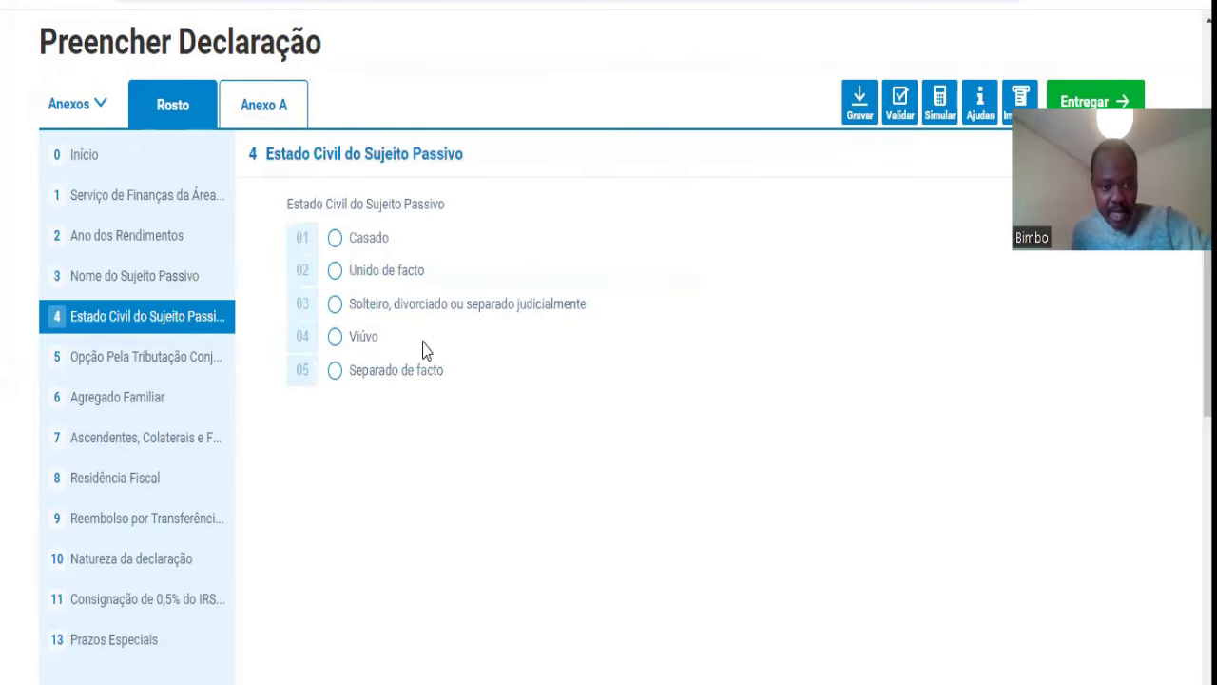
pyautogui.rightClick(680, 354)
pyautogui.scroll(-3, 754, 271)
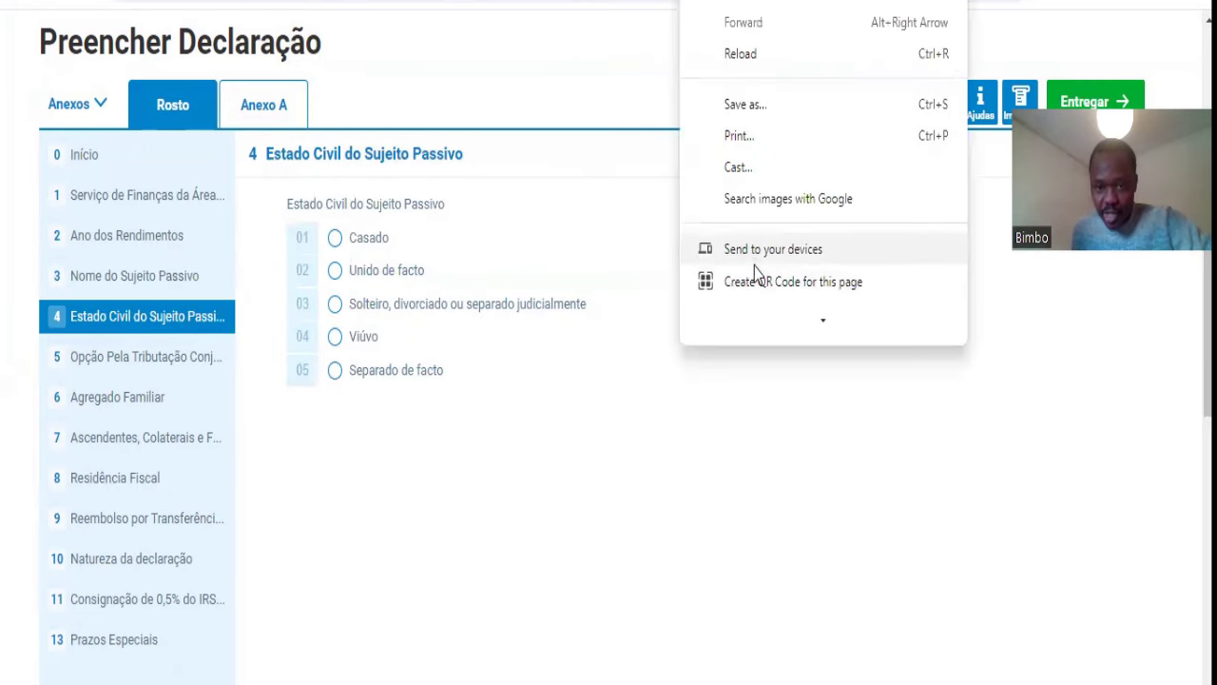
# Step: Translate the form into English and set the taxpayer's civil status to Married (01)
pyautogui.click(772, 209)
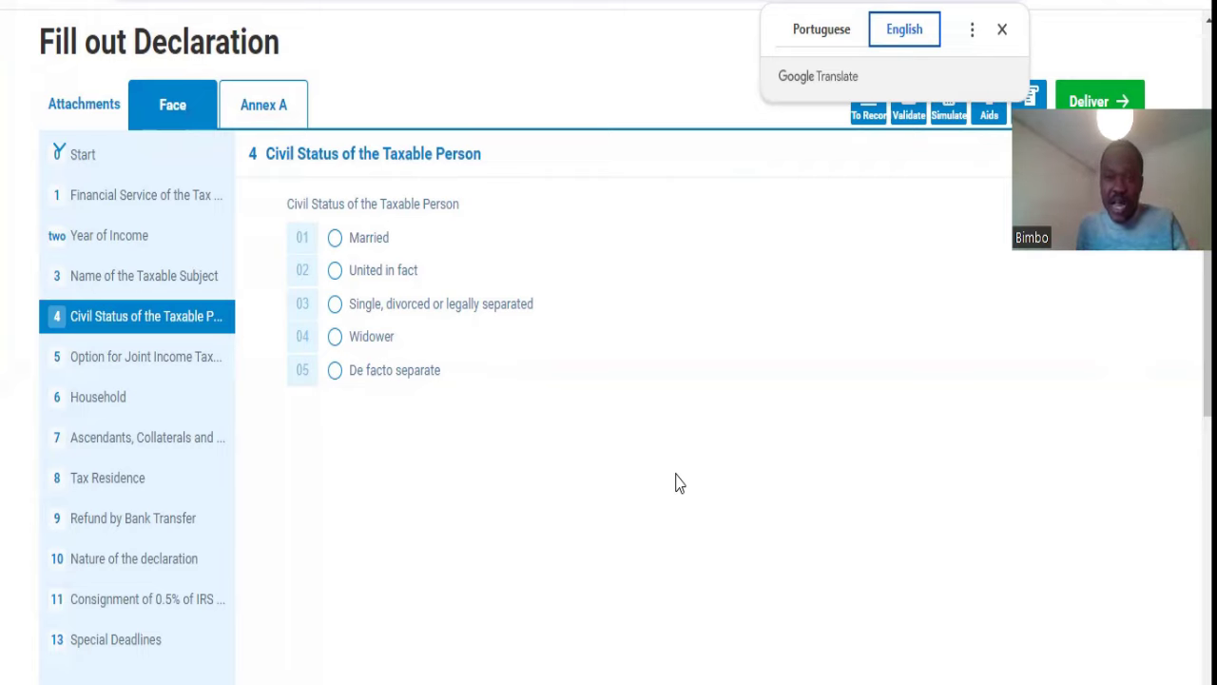
pyautogui.click(1003, 30)
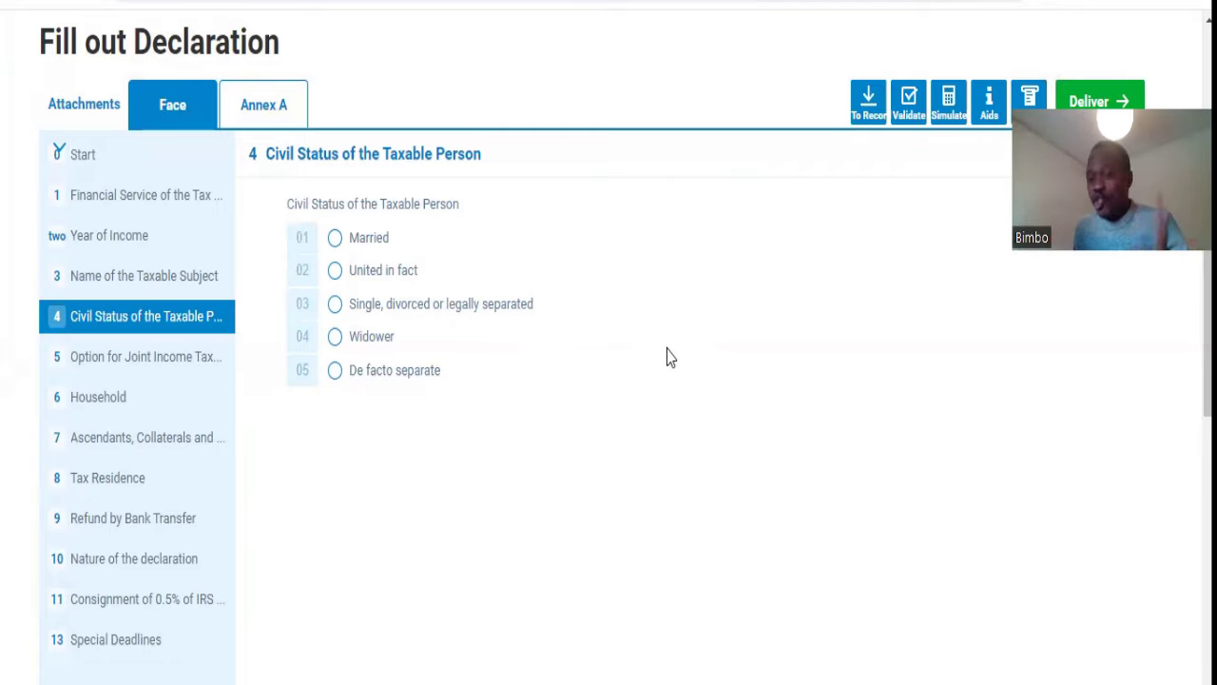
pyautogui.click(334, 238)
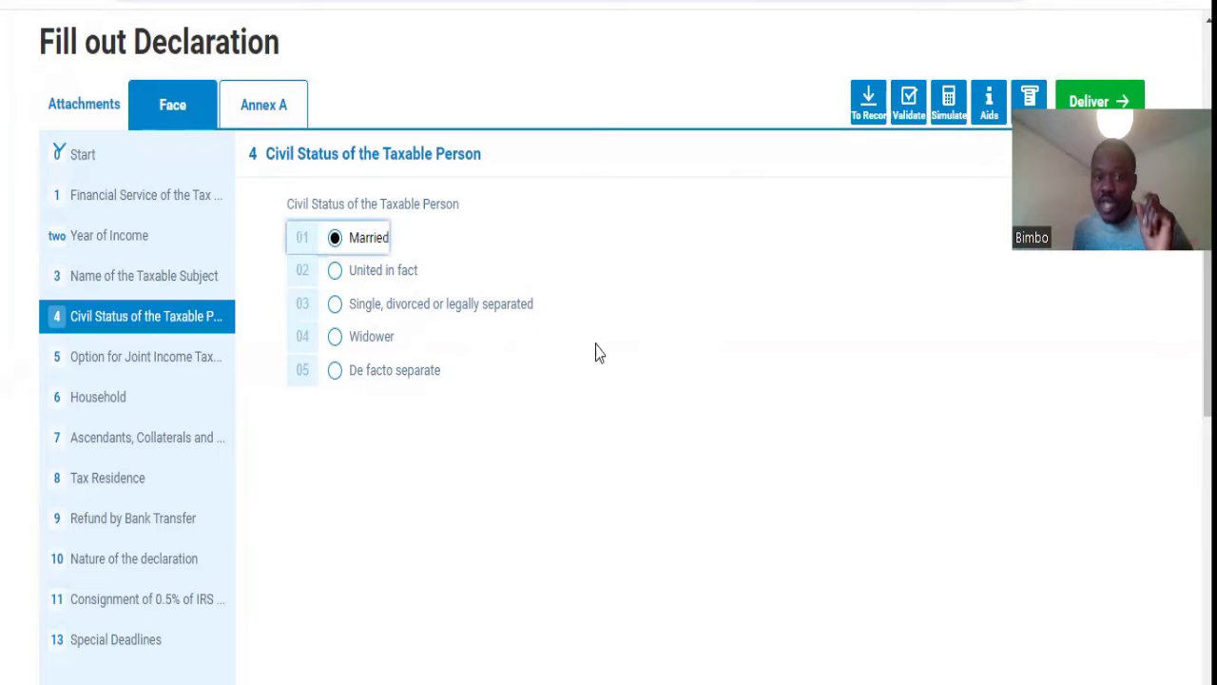
pyautogui.click(336, 305)
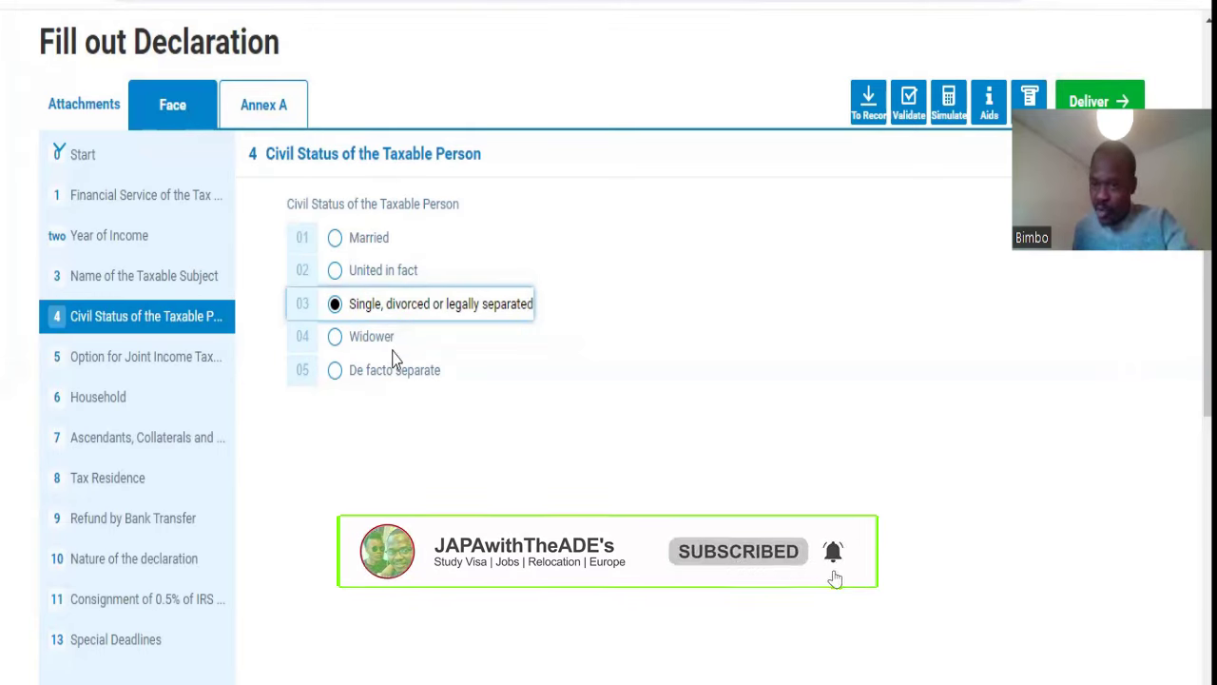
pyautogui.click(334, 239)
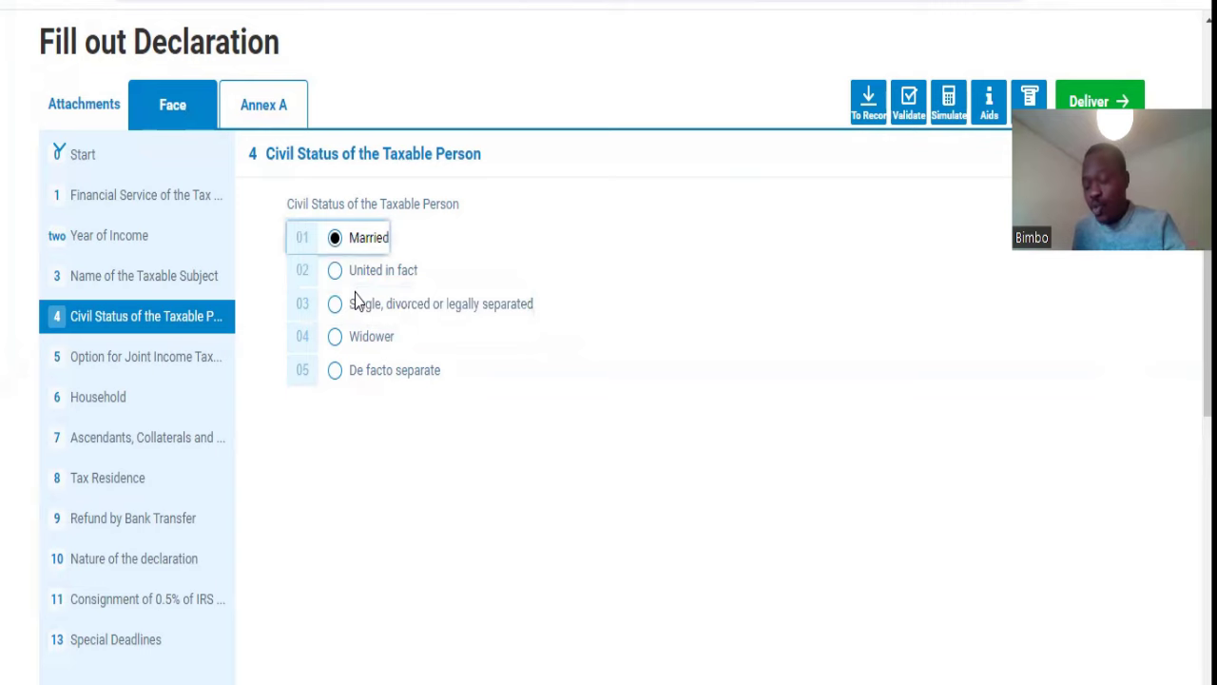
pyautogui.click(131, 358)
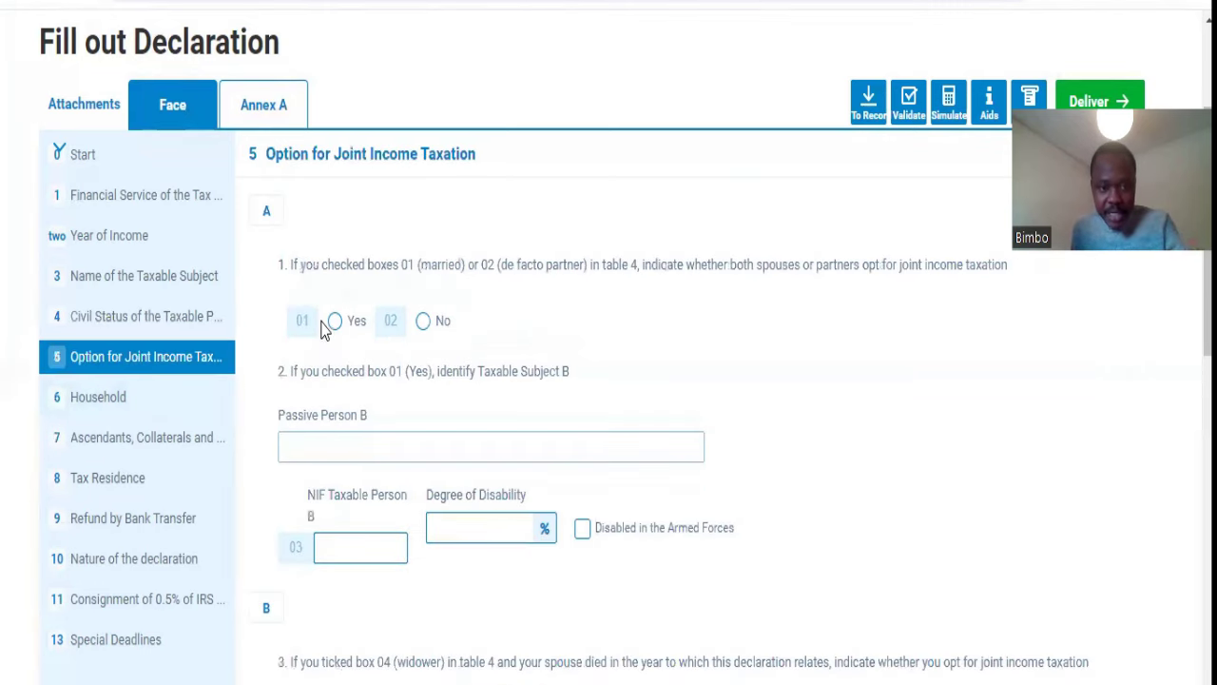
# Step: Choose Yes (01) for joint income taxation and enter Taxable Person B's tax number
pyautogui.click(335, 321)
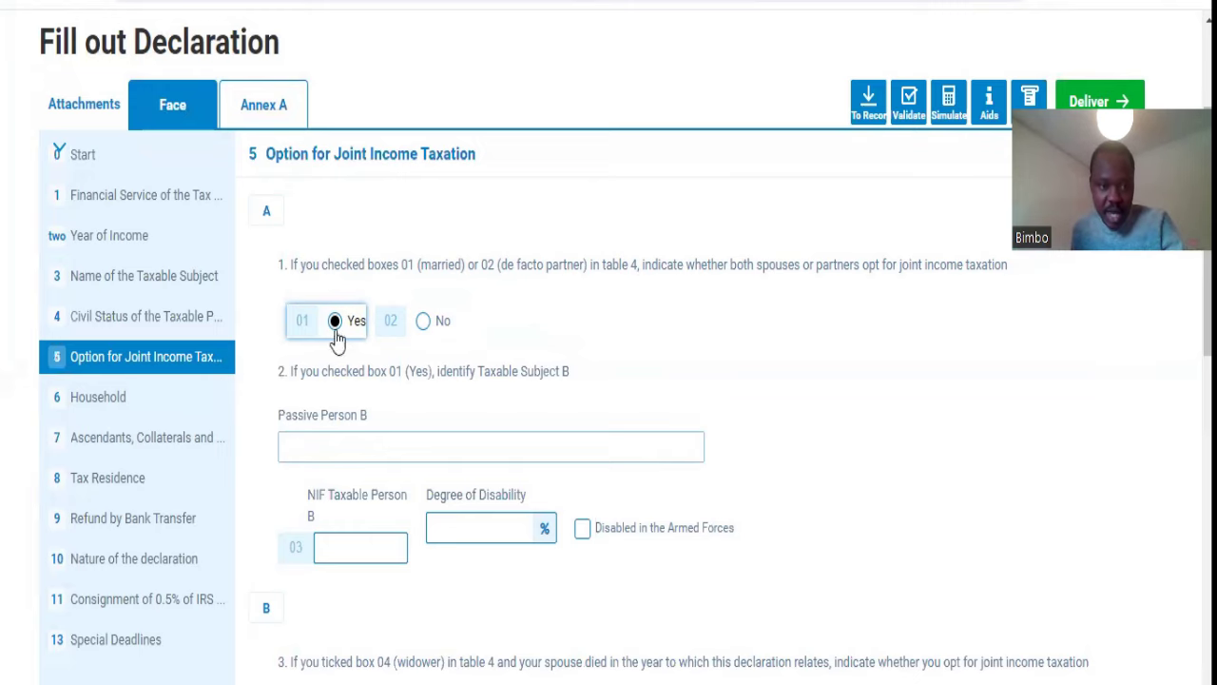
pyautogui.scroll(-2, 571, 404)
pyautogui.scroll(-1, 574, 399)
pyautogui.click(376, 312)
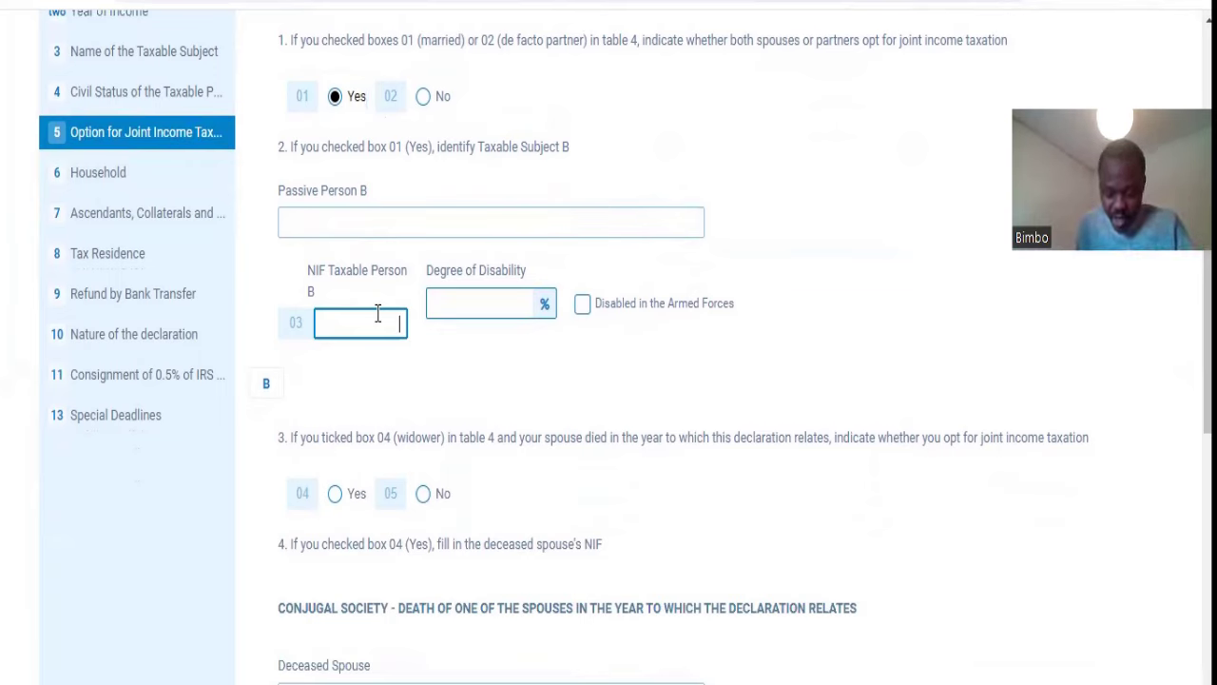
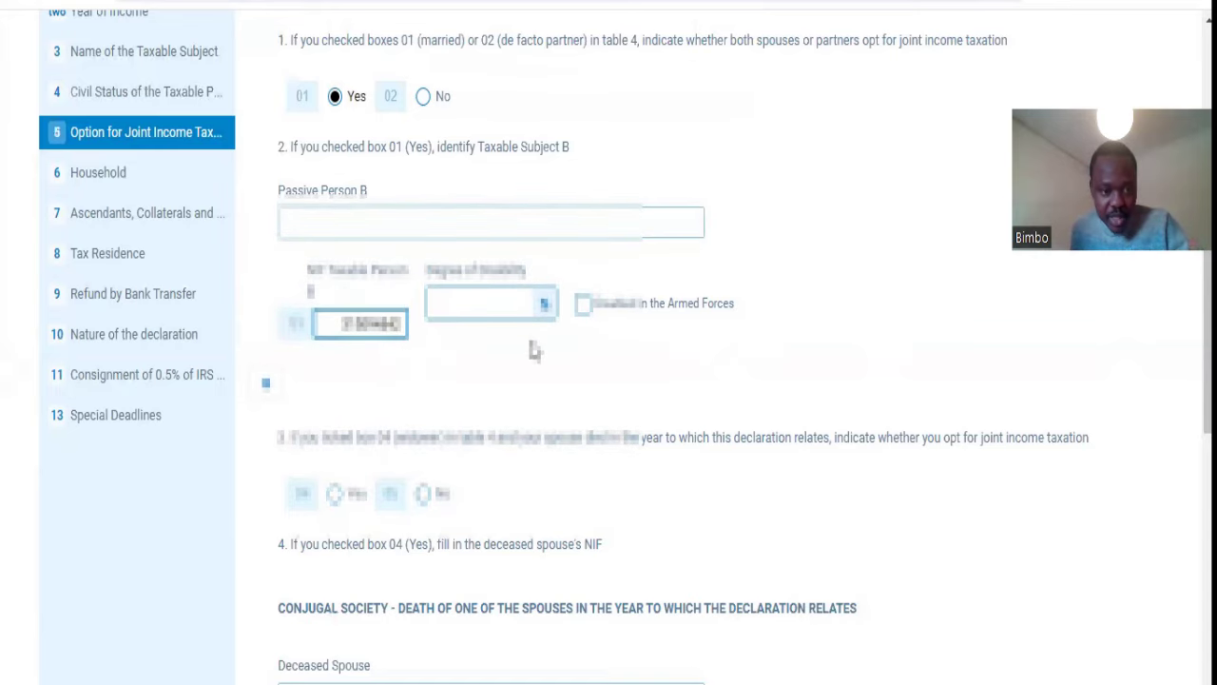
pyautogui.scroll(-2, 533, 351)
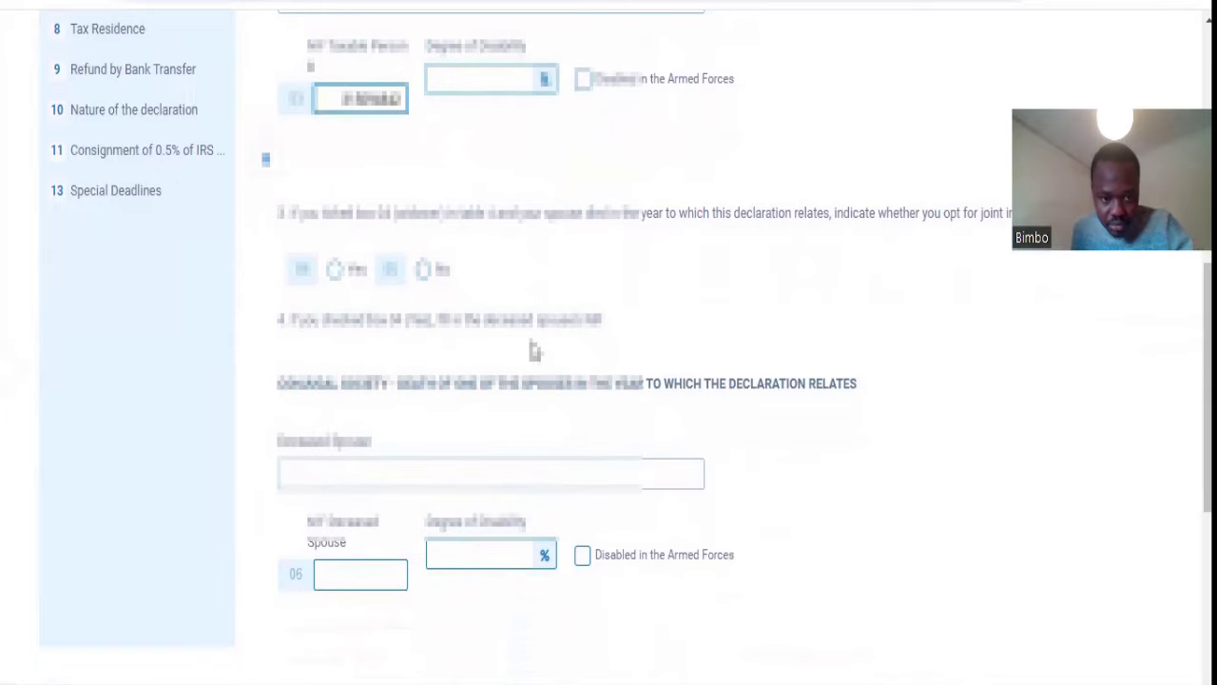
pyautogui.scroll(-2, 524, 448)
pyautogui.scroll(4, 524, 448)
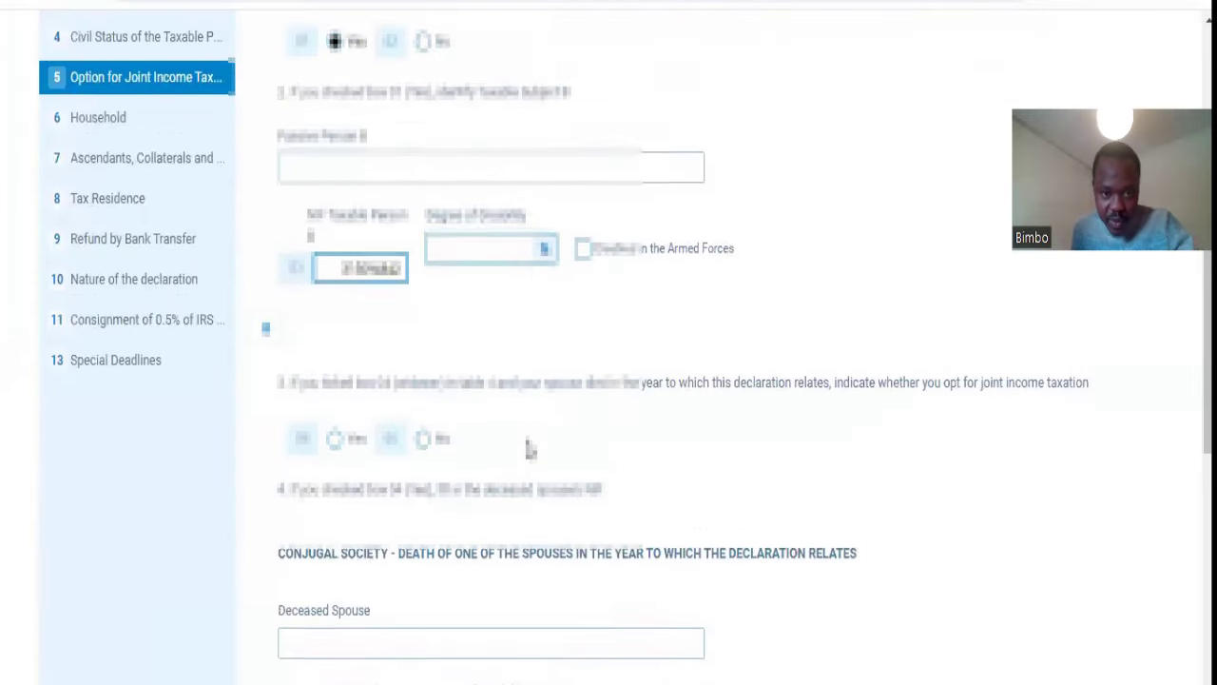
pyautogui.click(158, 187)
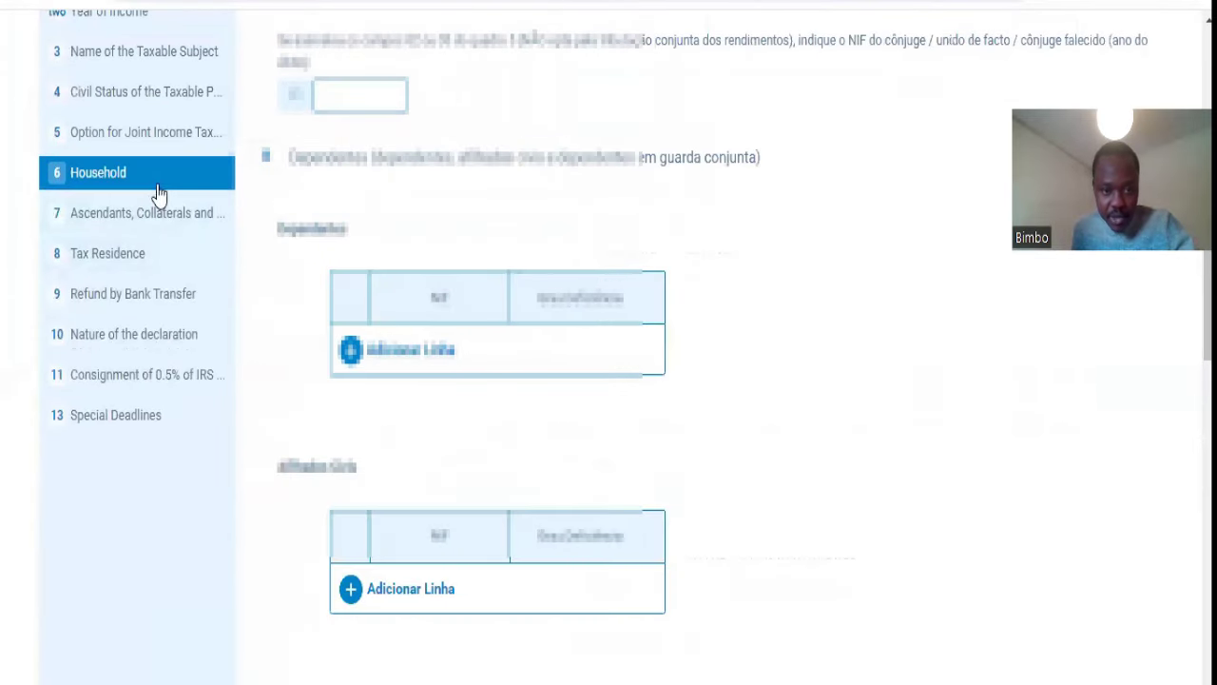
pyautogui.scroll(2, 625, 415)
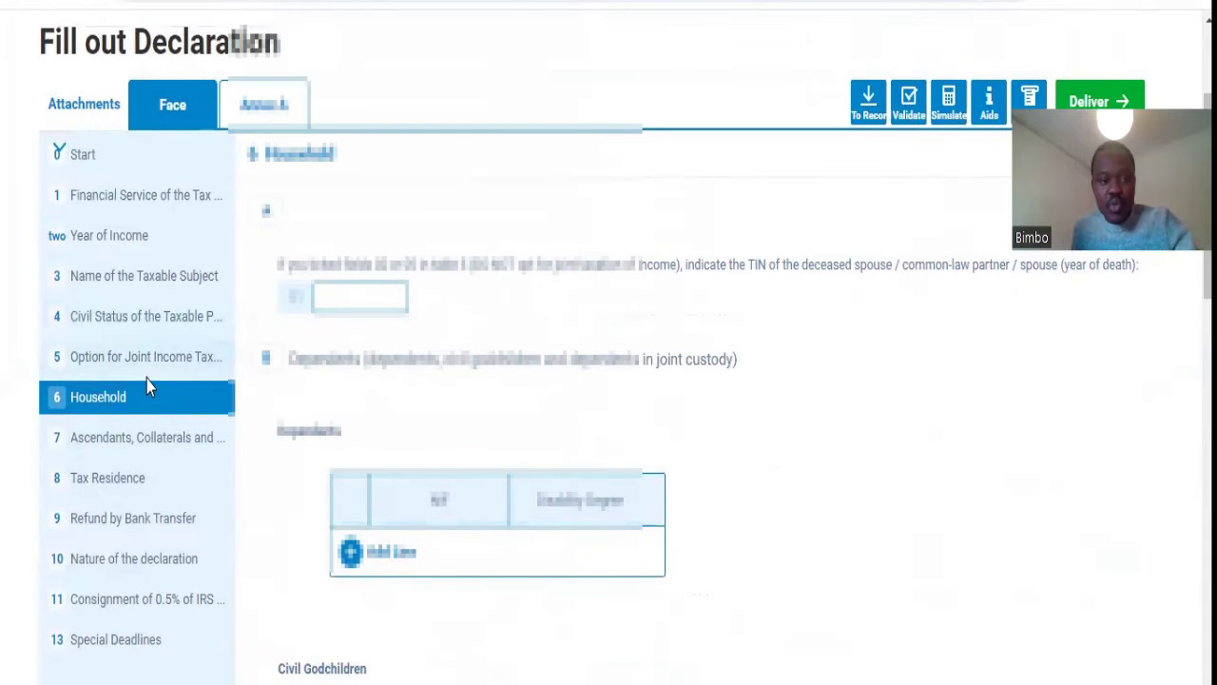
pyautogui.click(158, 356)
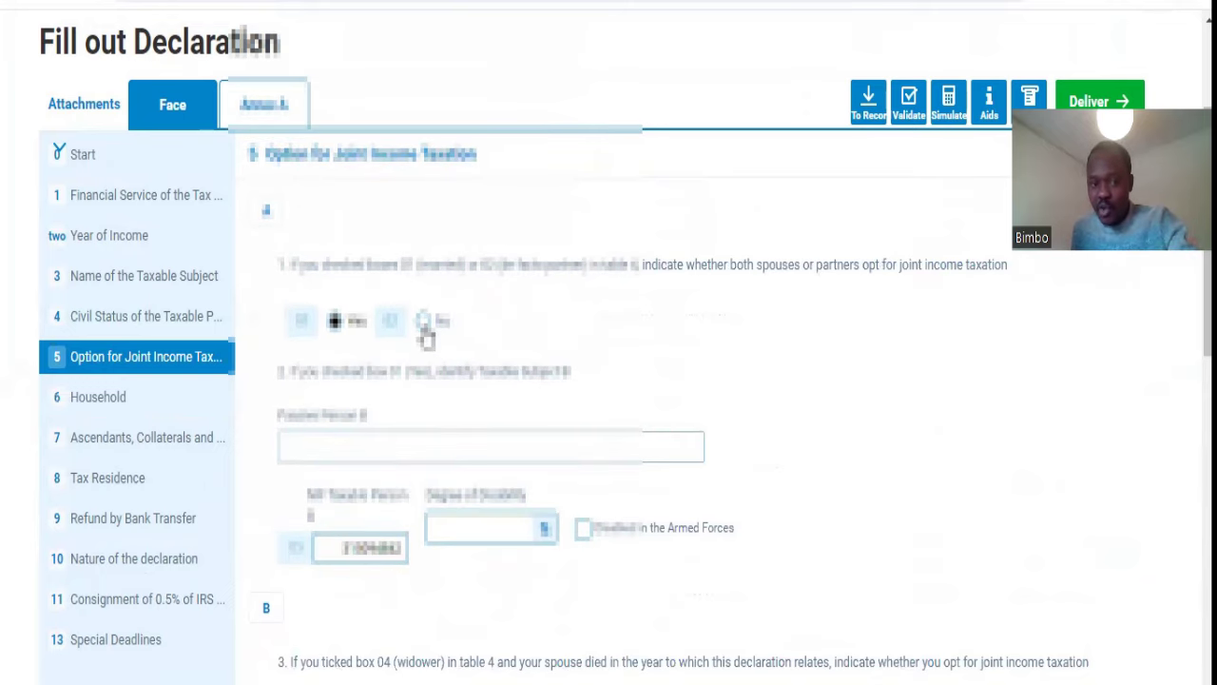
pyautogui.click(384, 546)
pyautogui.doubleClick(390, 550)
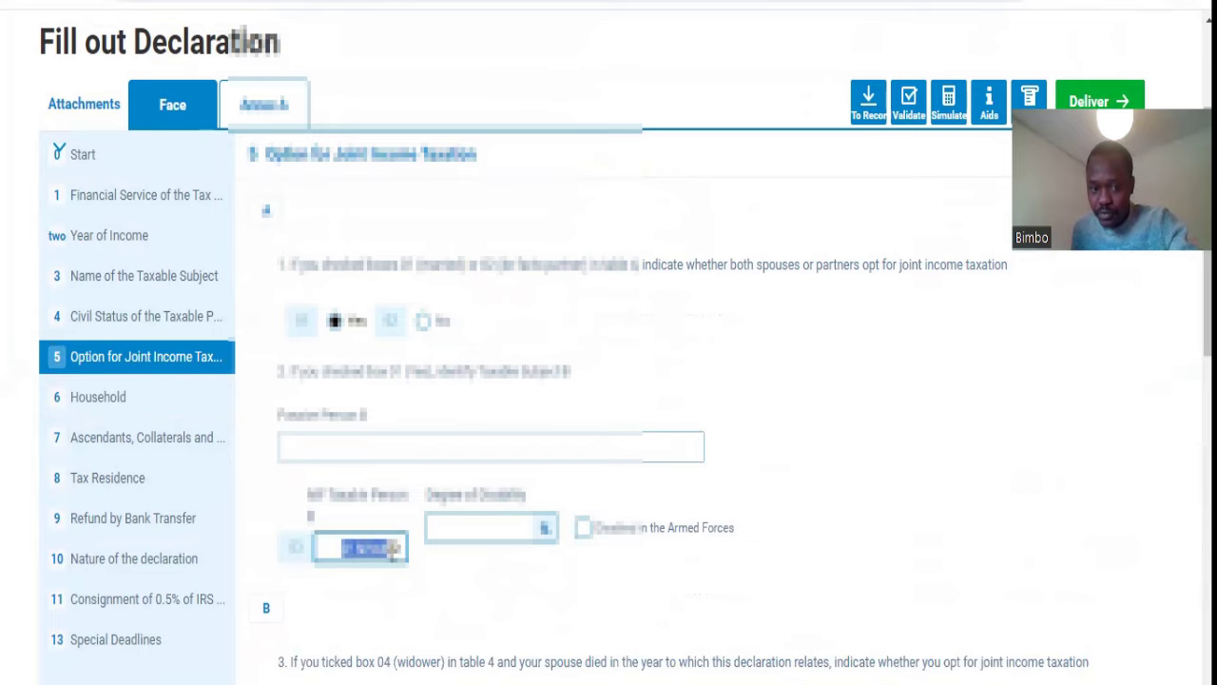
pyautogui.click(395, 549)
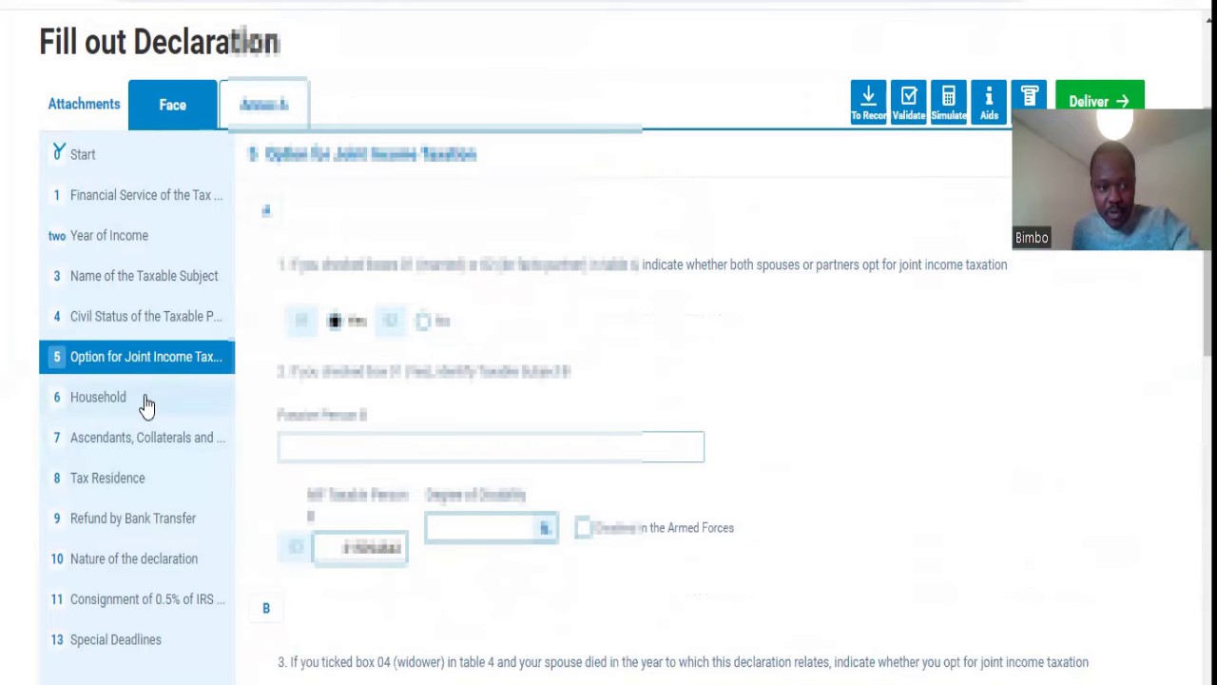
pyautogui.click(146, 404)
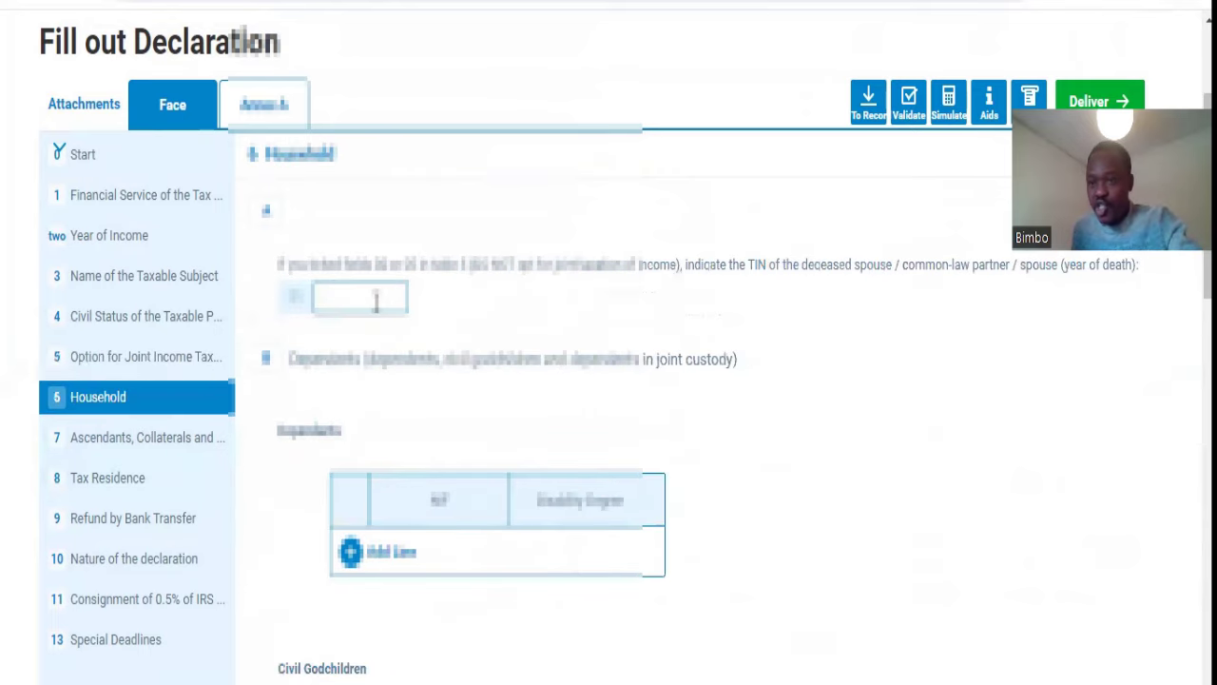
pyautogui.click(375, 301)
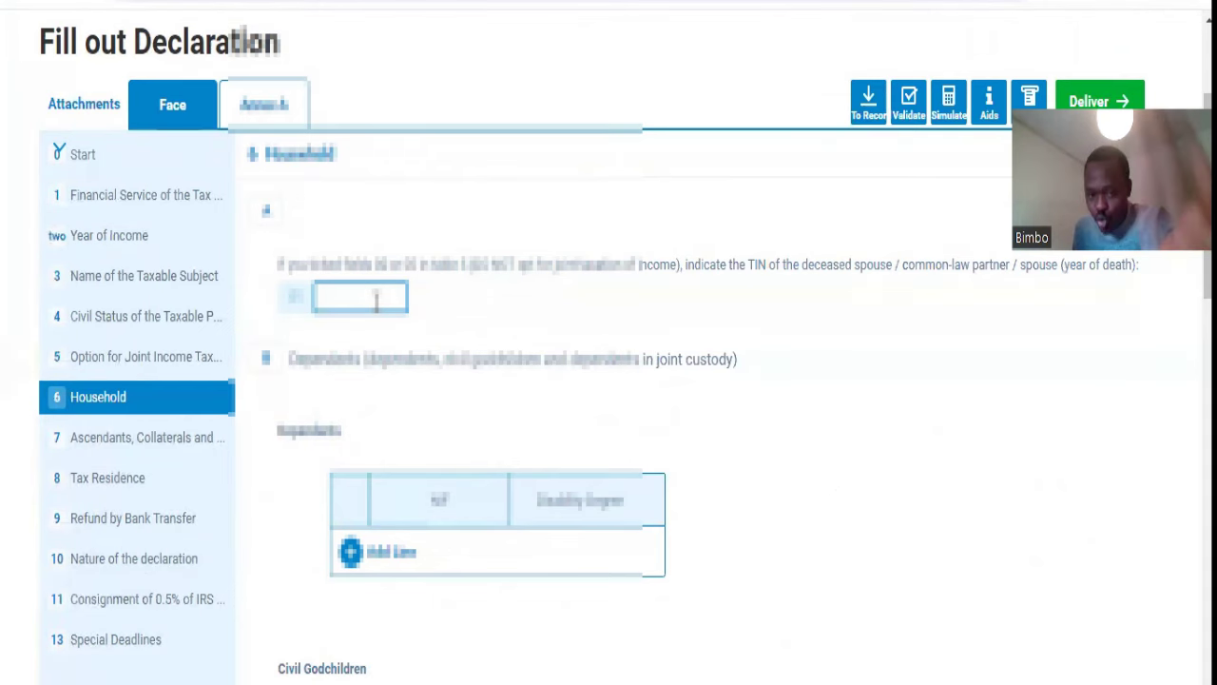
pyautogui.click(129, 369)
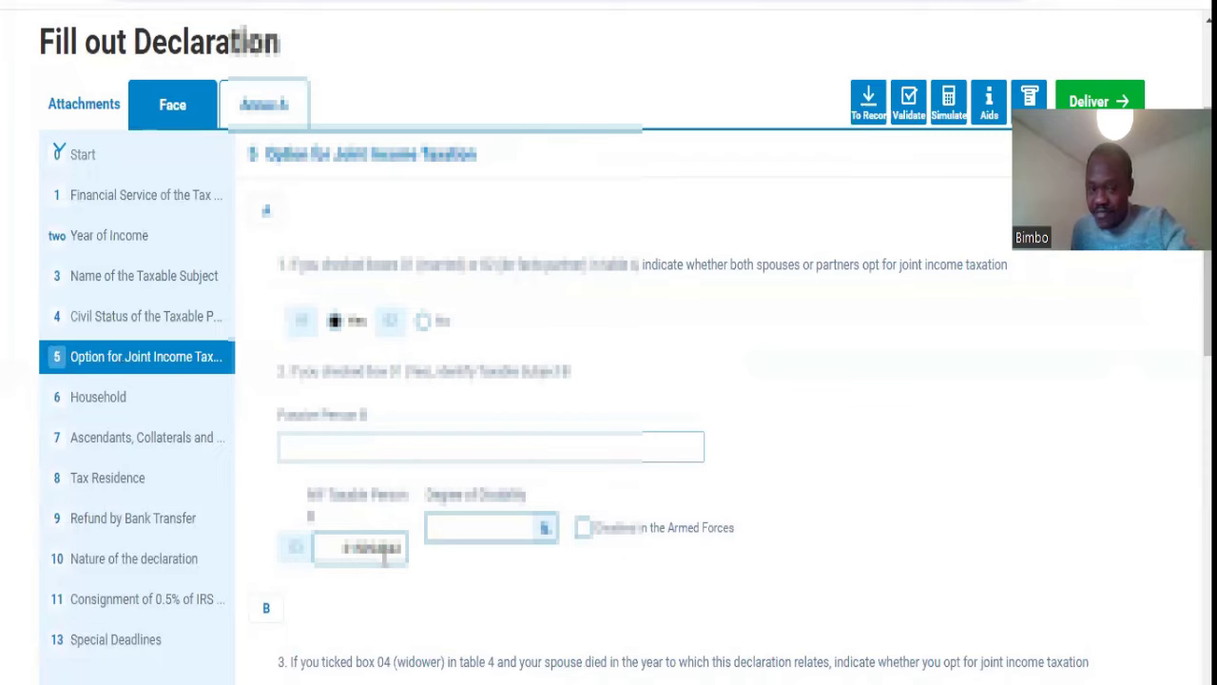
pyautogui.click(142, 397)
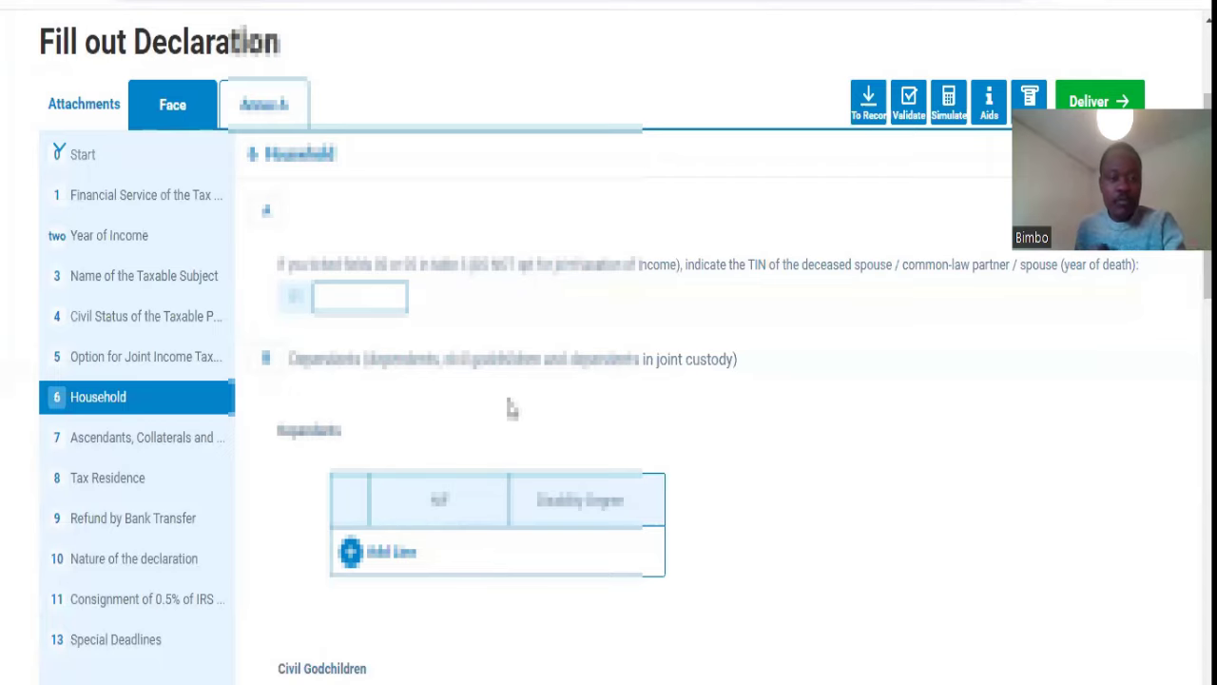
pyautogui.scroll(-1, 507, 416)
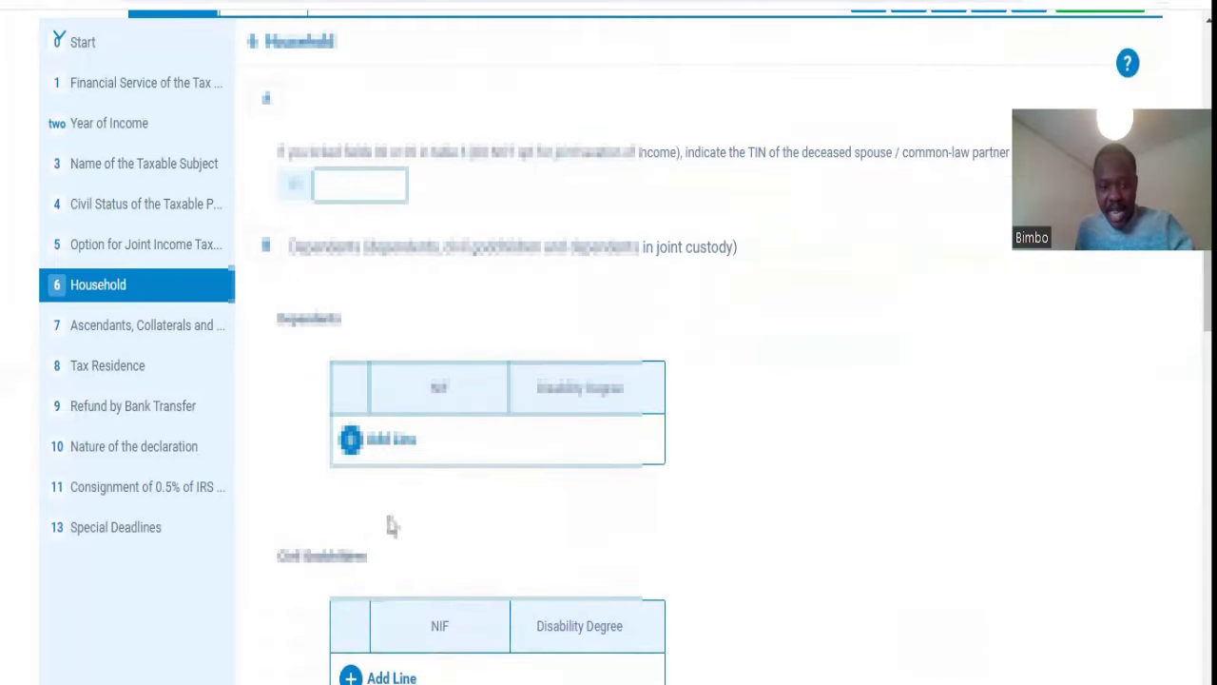
# Step: Add a Dependents row and paste in the first dependent's tax number
pyautogui.click(388, 443)
pyautogui.scroll(-1, 530, 483)
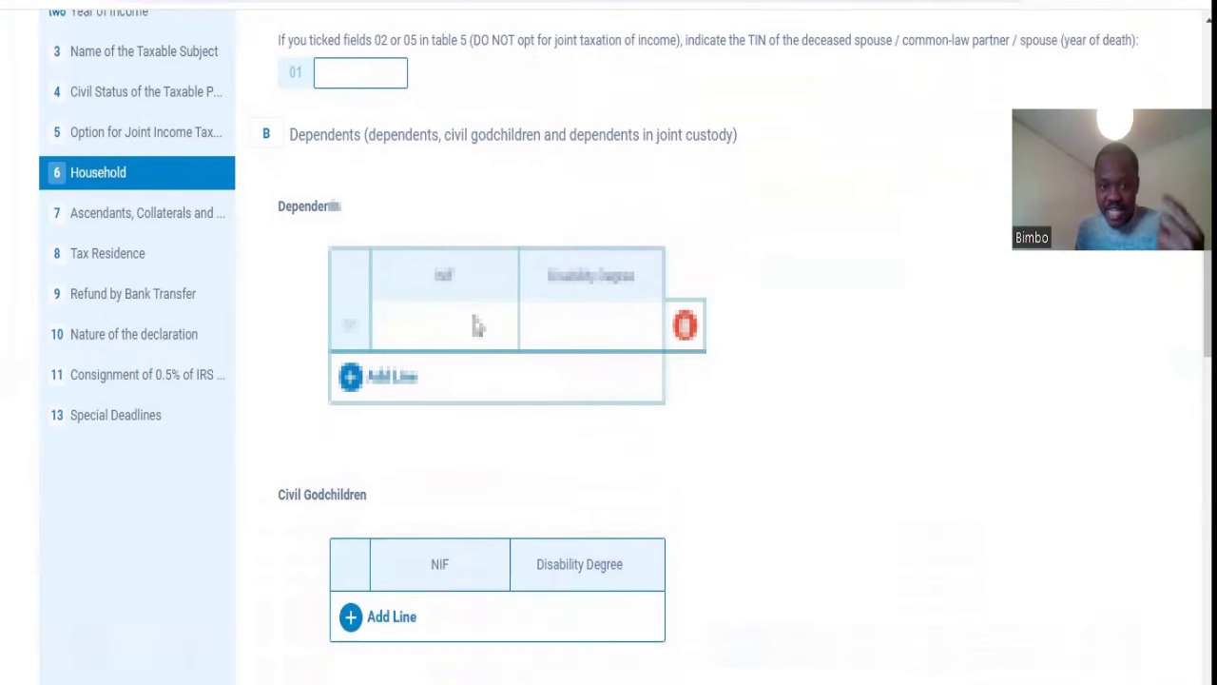
pyautogui.click(476, 329)
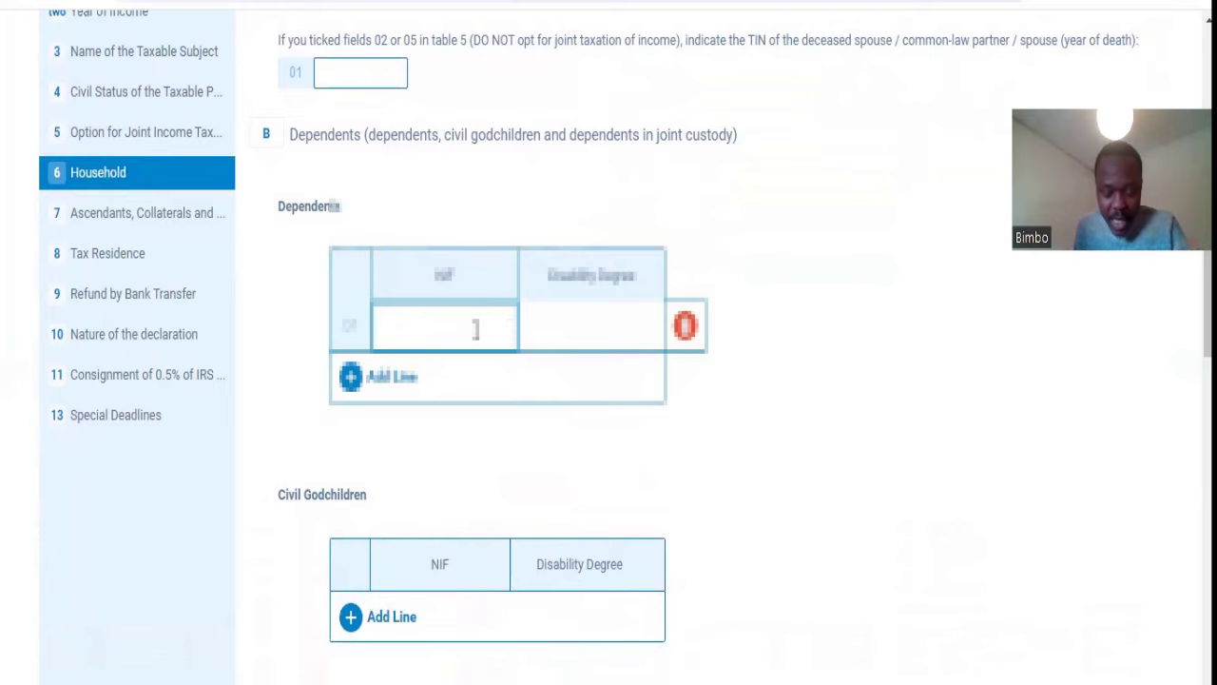
pyautogui.hotkey('ctrl', 'v')
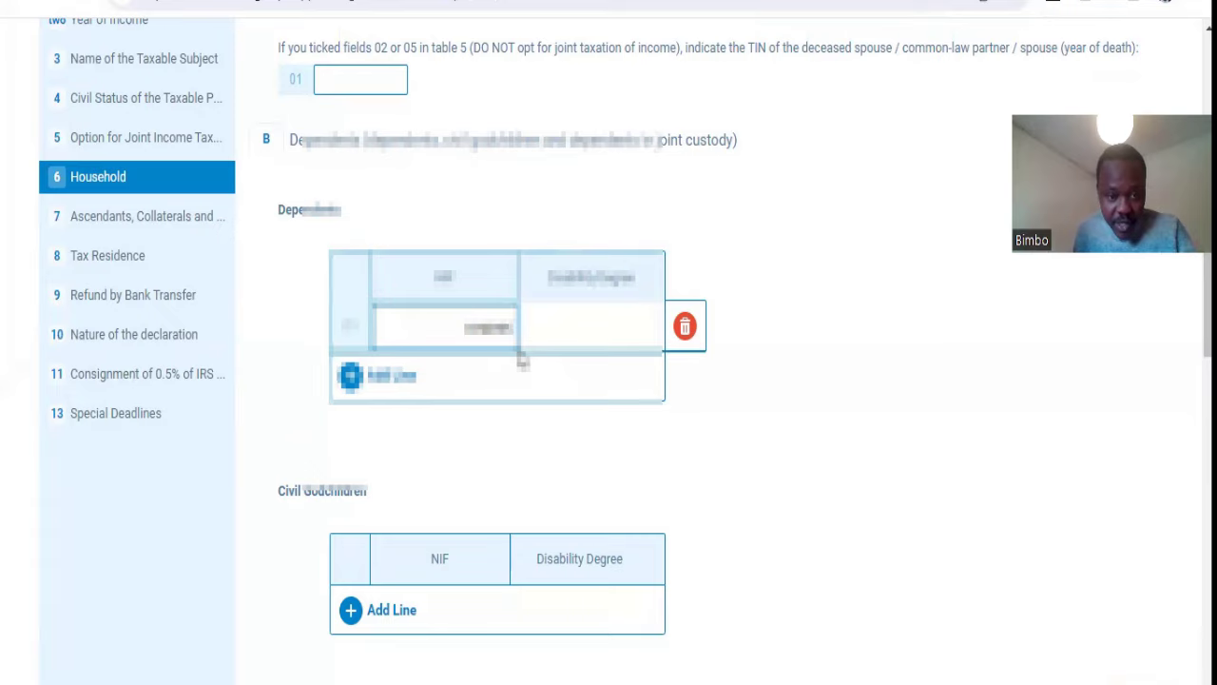
pyautogui.write('12')
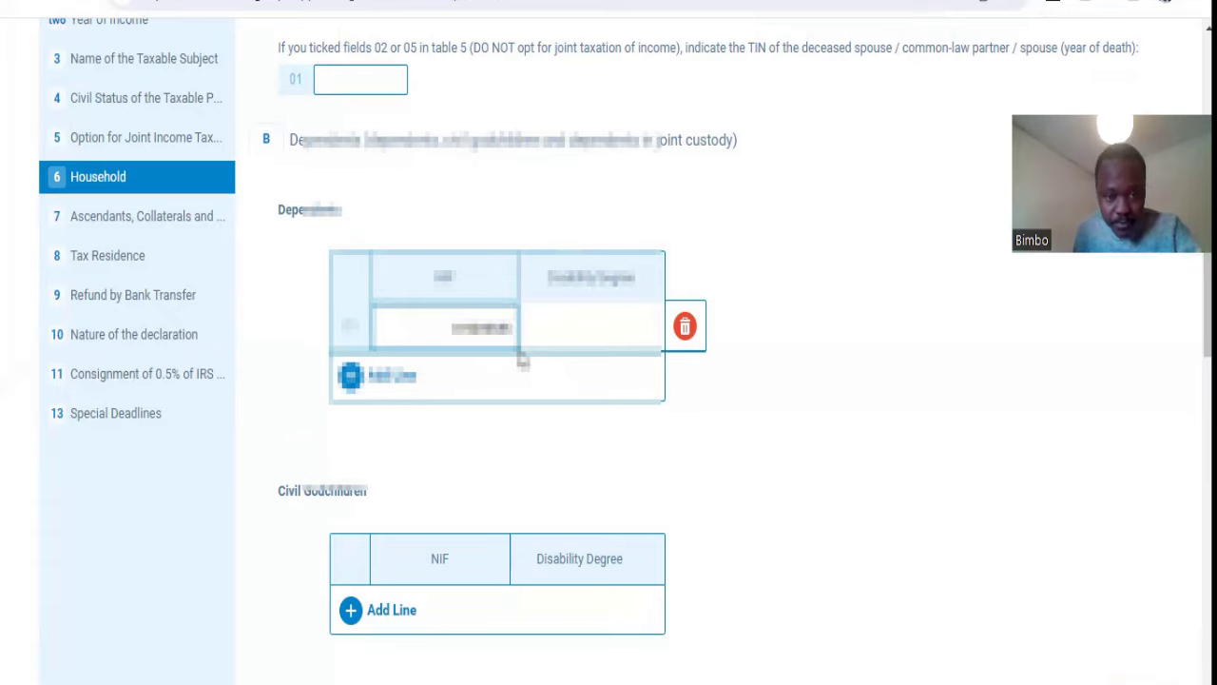
# Step: Add a second Dependents row with the second dependent's tax number
pyautogui.click(371, 376)
pyautogui.click(485, 380)
pyautogui.write('1')
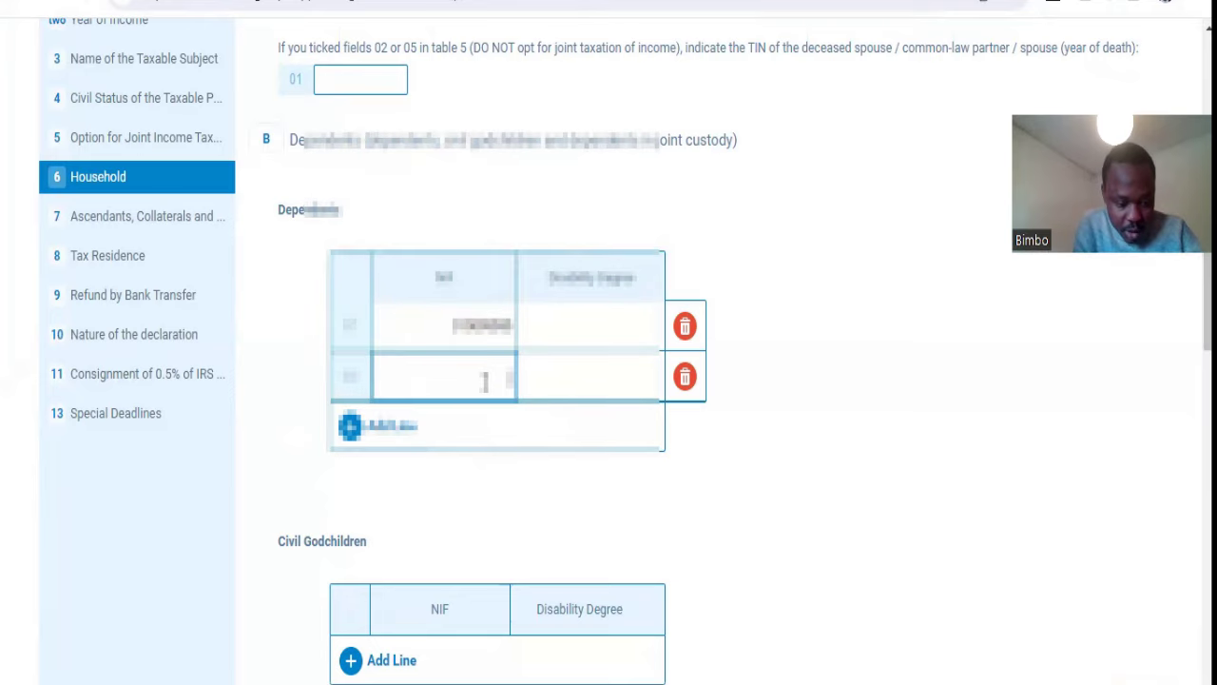
pyautogui.write('23')
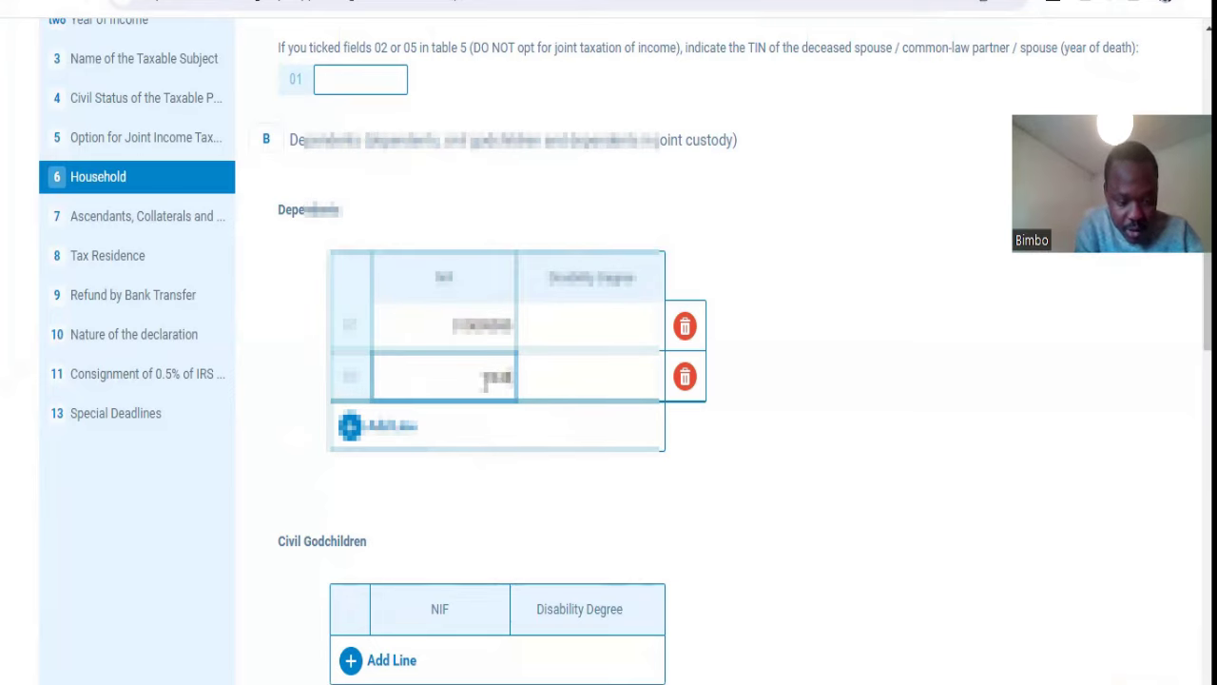
pyautogui.write('4')
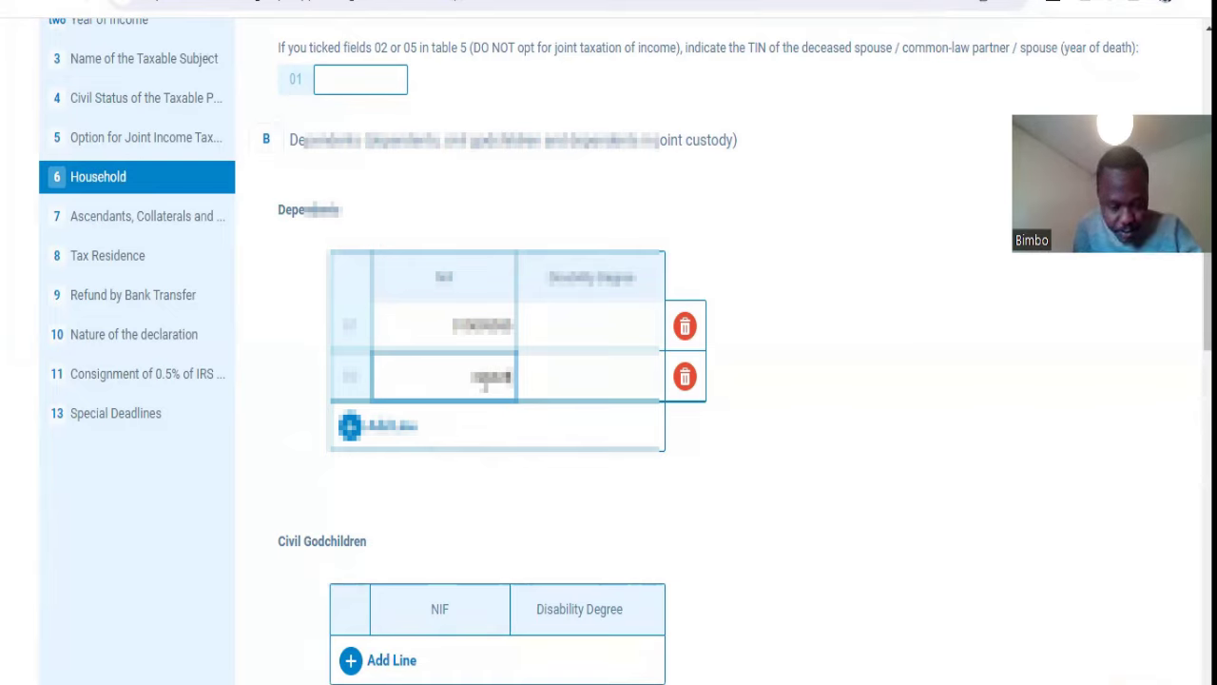
pyautogui.write('56')
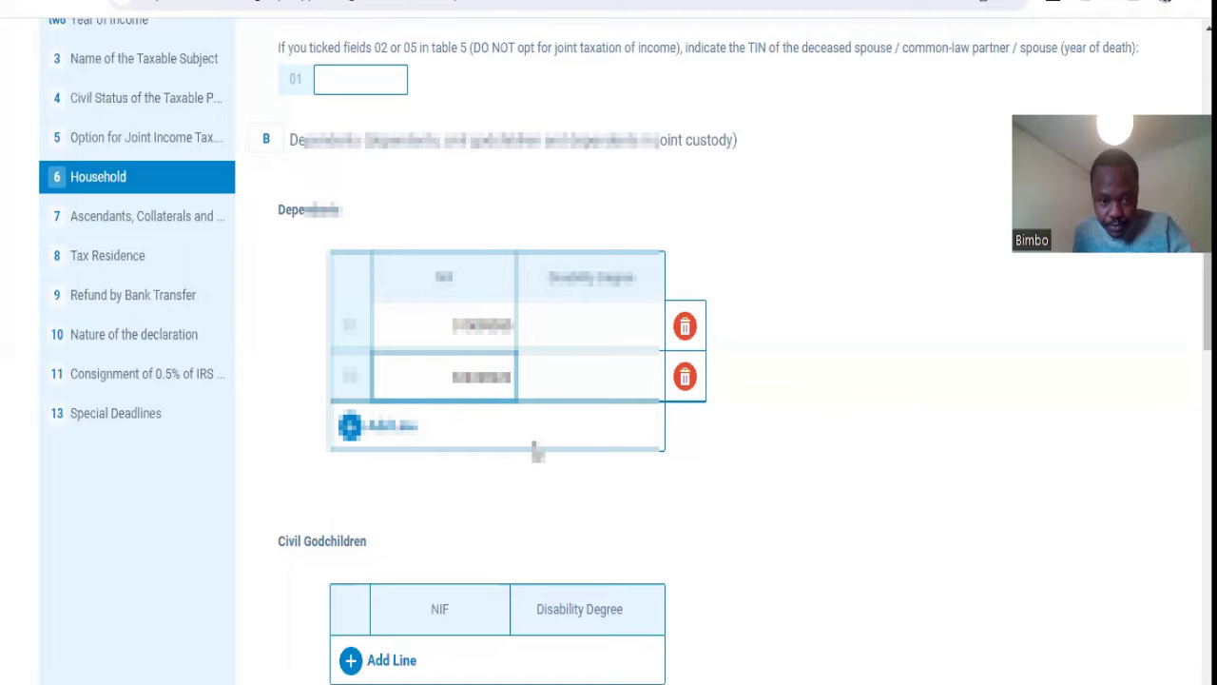
pyautogui.scroll(-3, 264, 397)
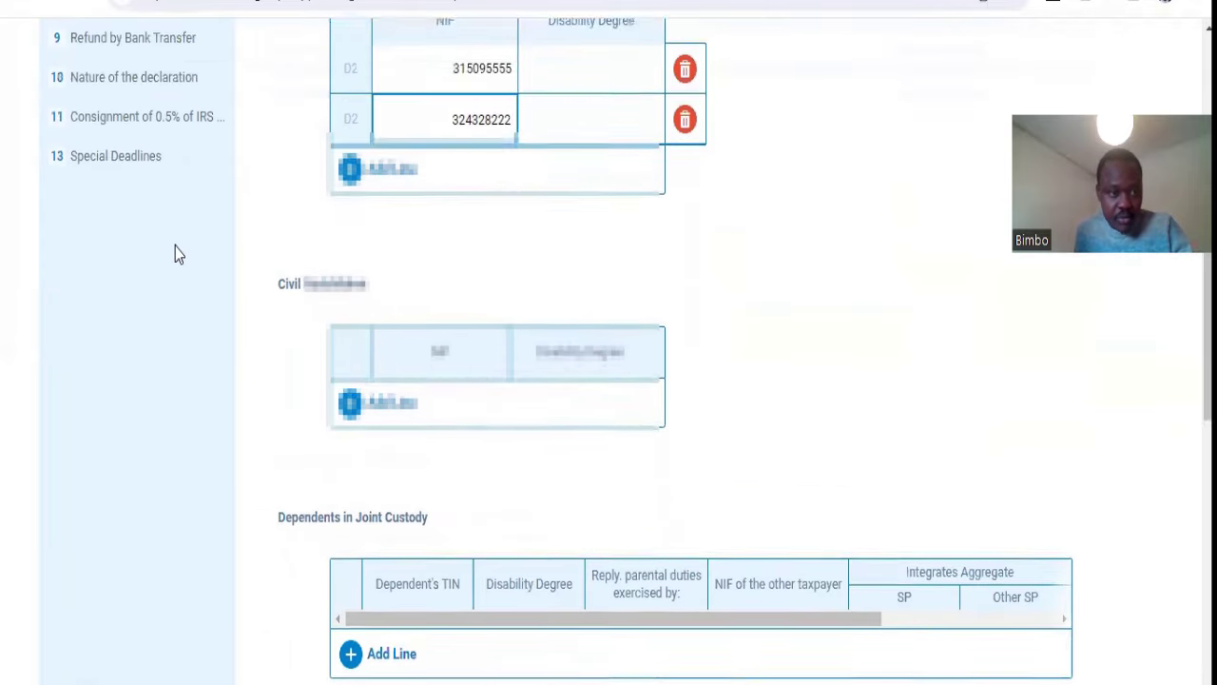
pyautogui.scroll(2, 174, 253)
# Step: Review the empty Ascendants, Collaterals and Host Families section before moving to Tax Residence
pyautogui.click(147, 111)
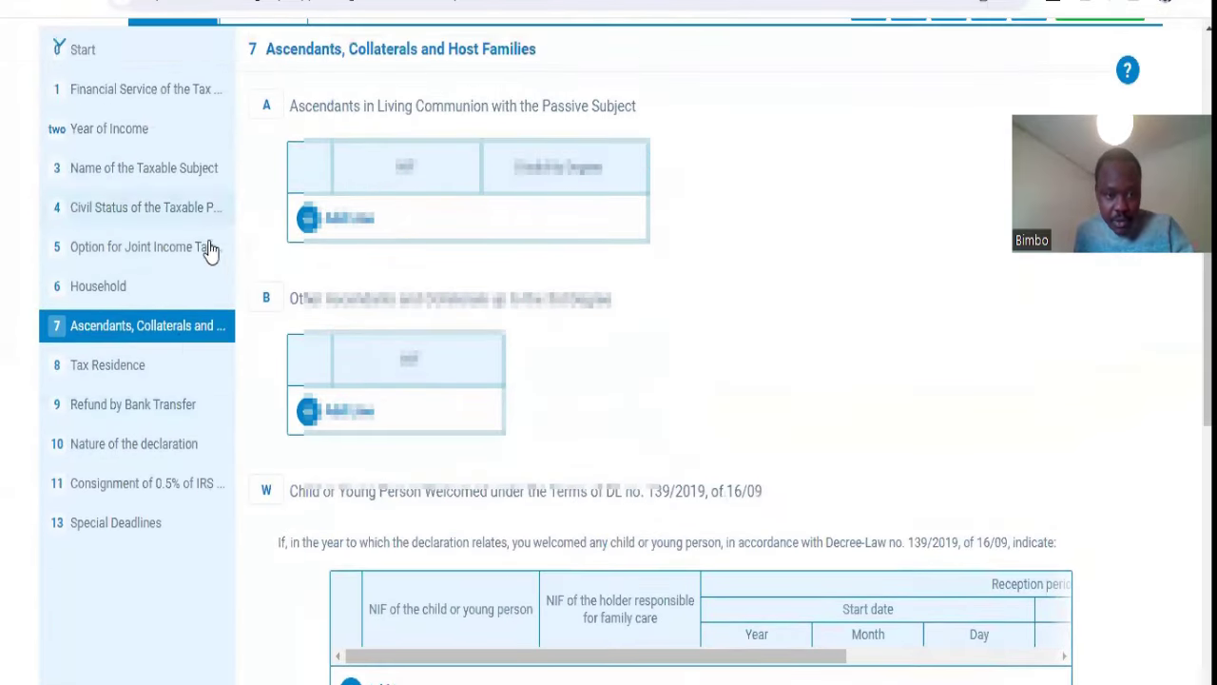
pyautogui.scroll(2, 511, 413)
pyautogui.scroll(-2, 511, 403)
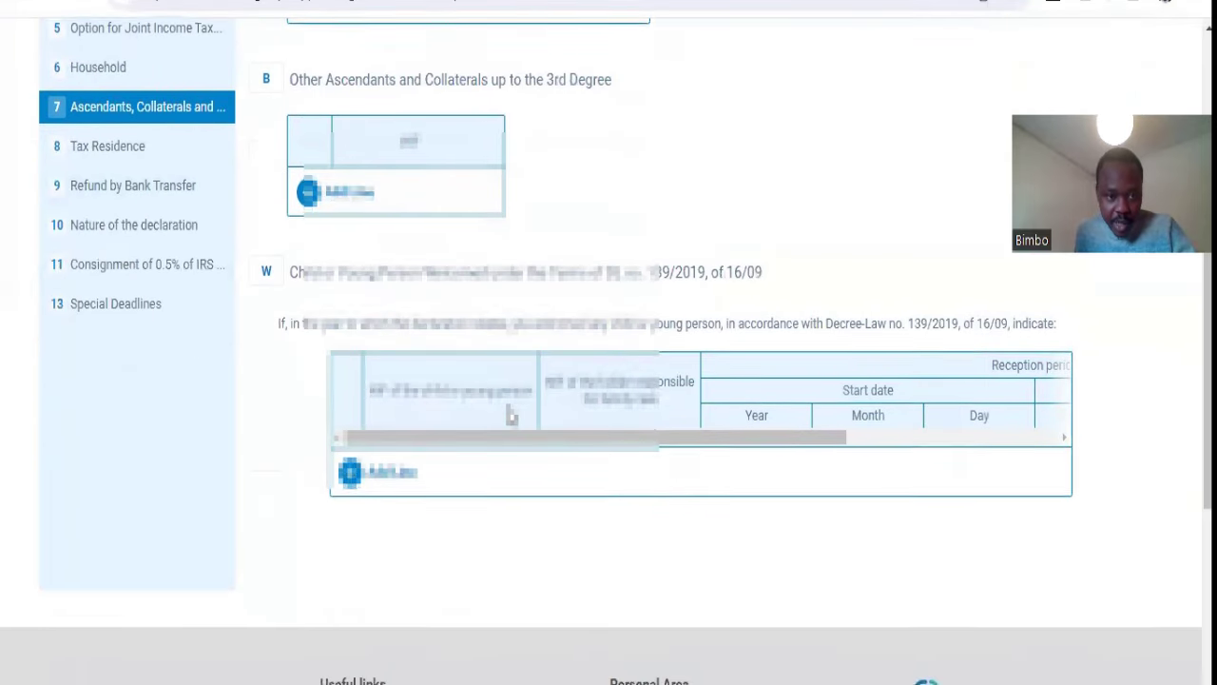
pyautogui.scroll(2, 511, 413)
pyautogui.scroll(1, 510, 416)
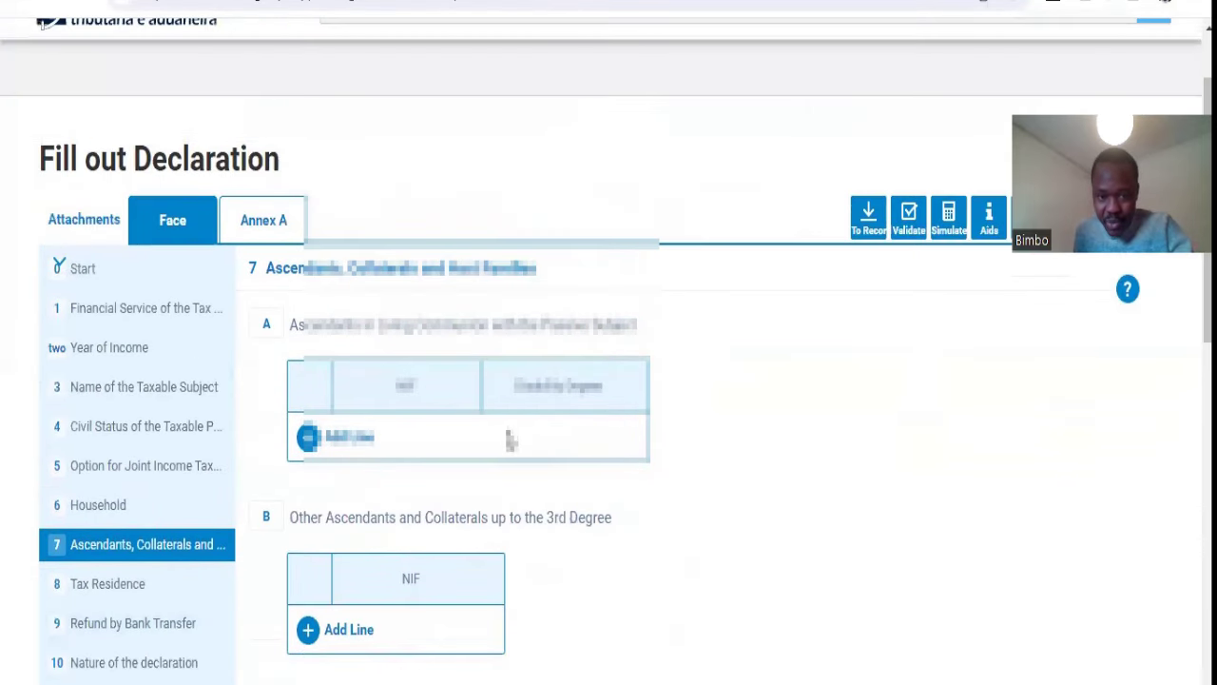
pyautogui.scroll(-3, 494, 442)
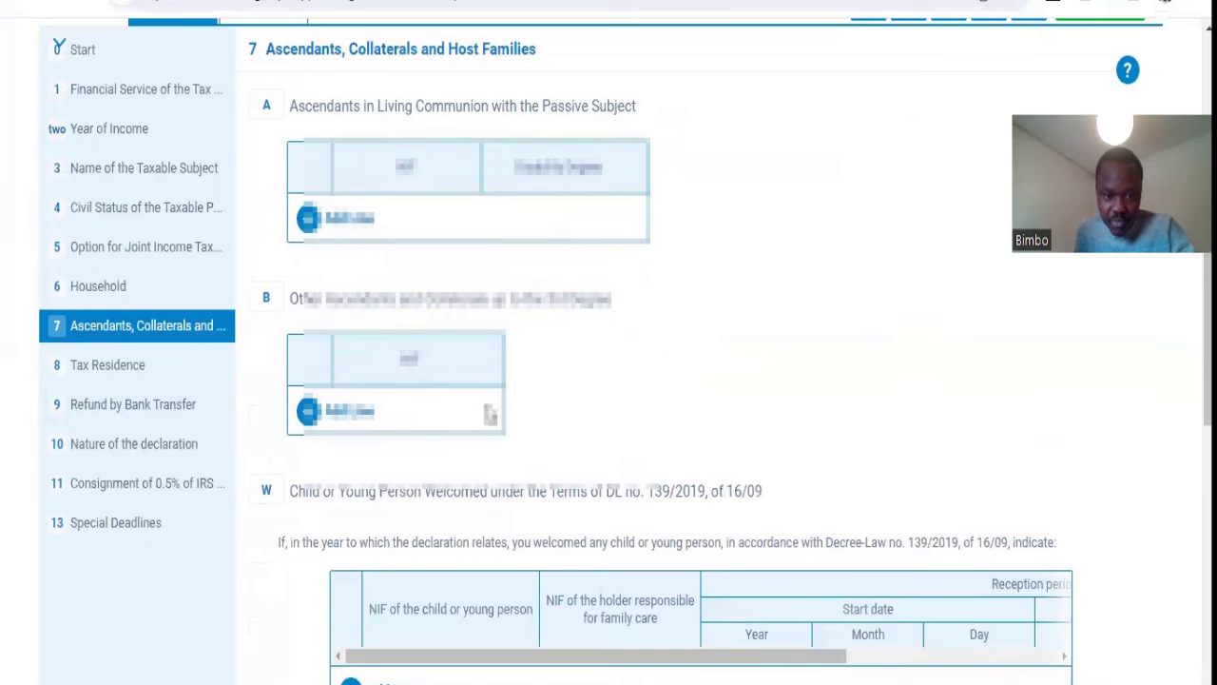
pyautogui.click(150, 371)
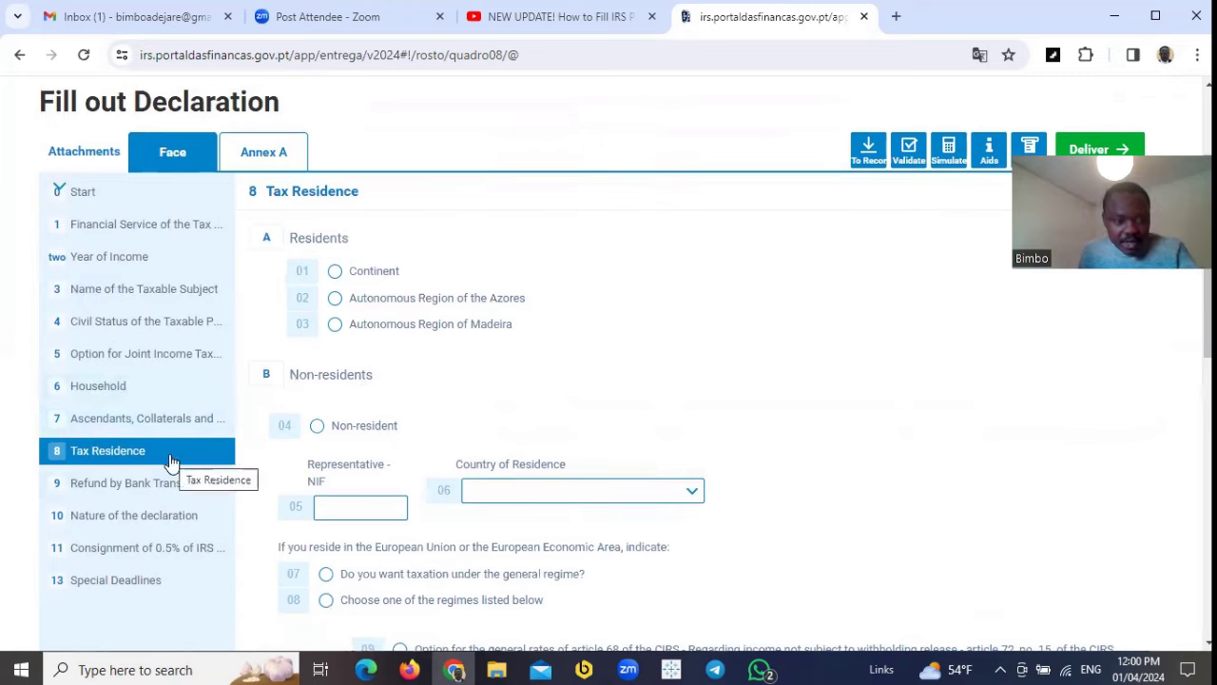
# Step: Mark Continent as the place of residence under Residents and check the rest of the section
pyautogui.click(335, 271)
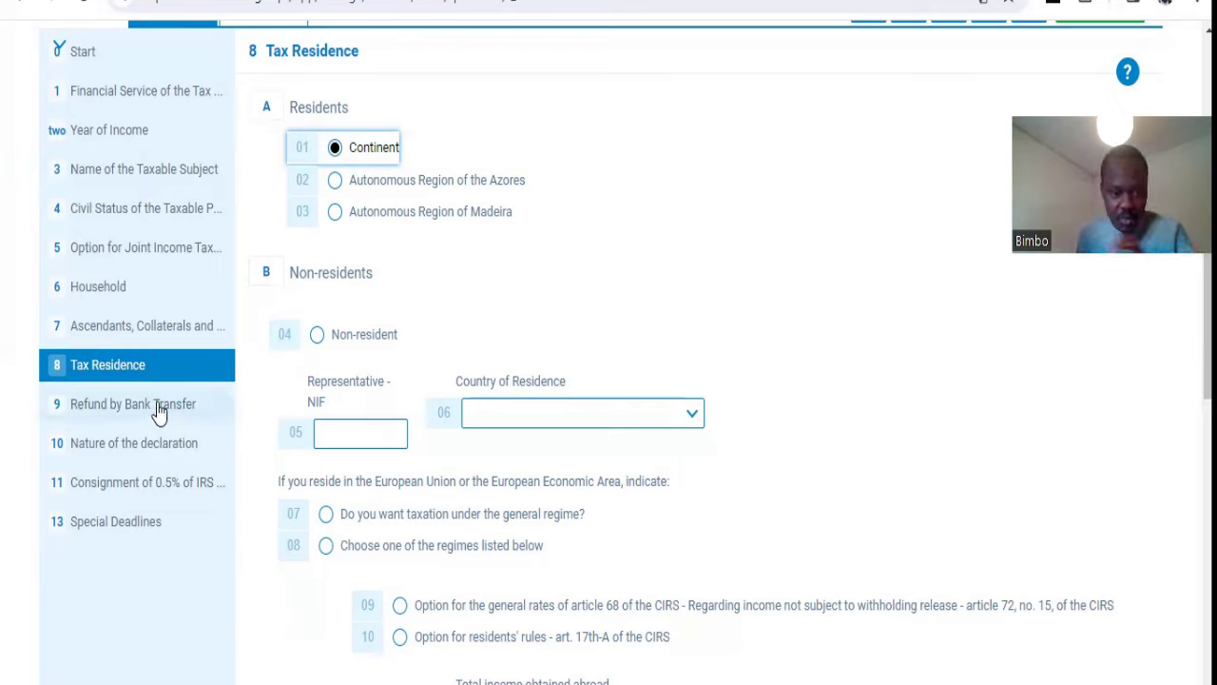
pyautogui.scroll(-3, 618, 511)
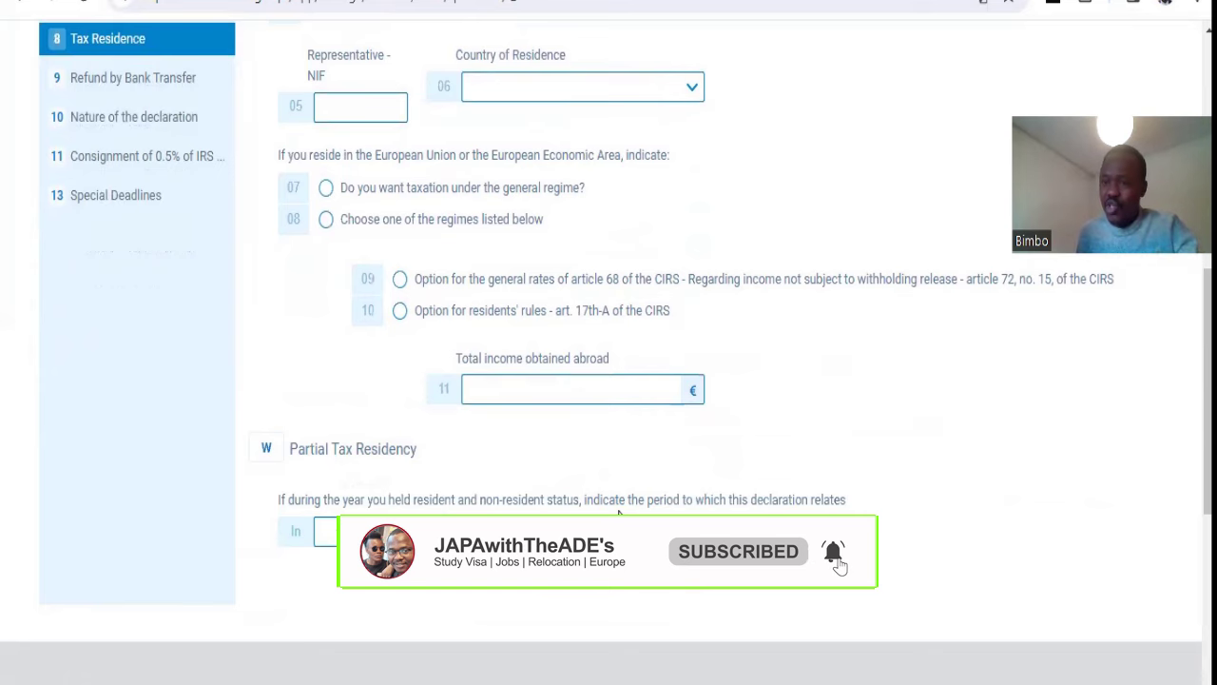
pyautogui.scroll(1, 260, 388)
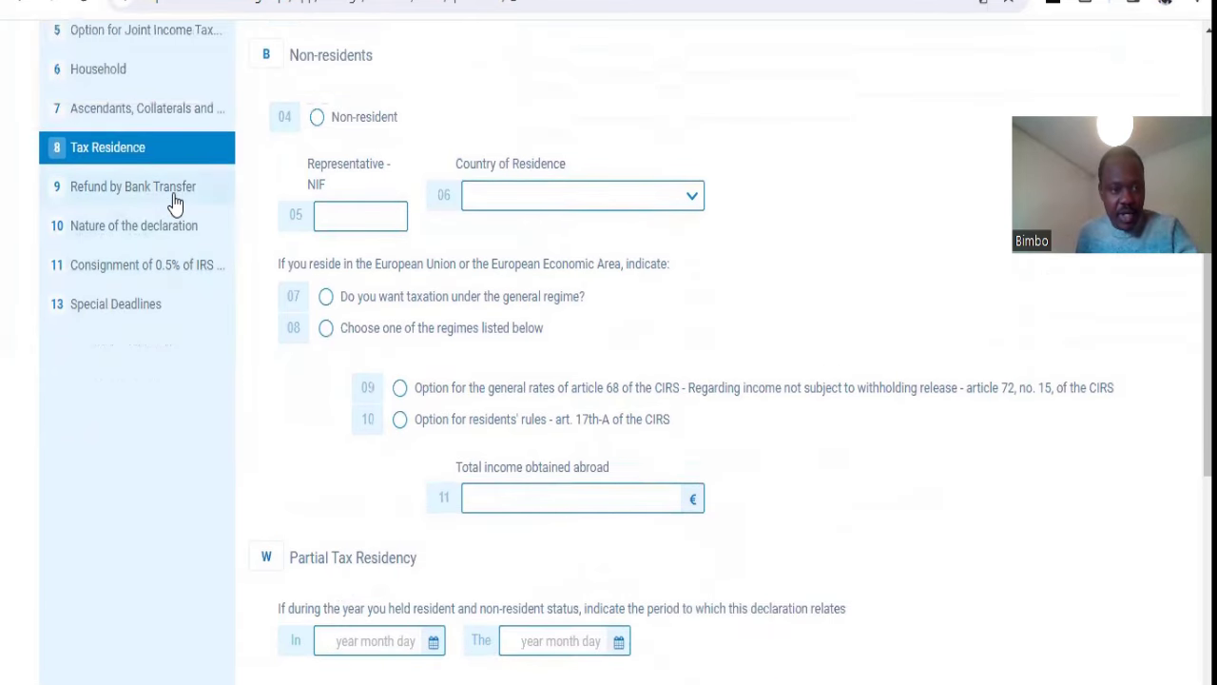
pyautogui.click(177, 195)
# Step: Confirm the indicated refund IBAN and choose Yes (01) to associate it with the taxpayer
pyautogui.scroll(2, 498, 274)
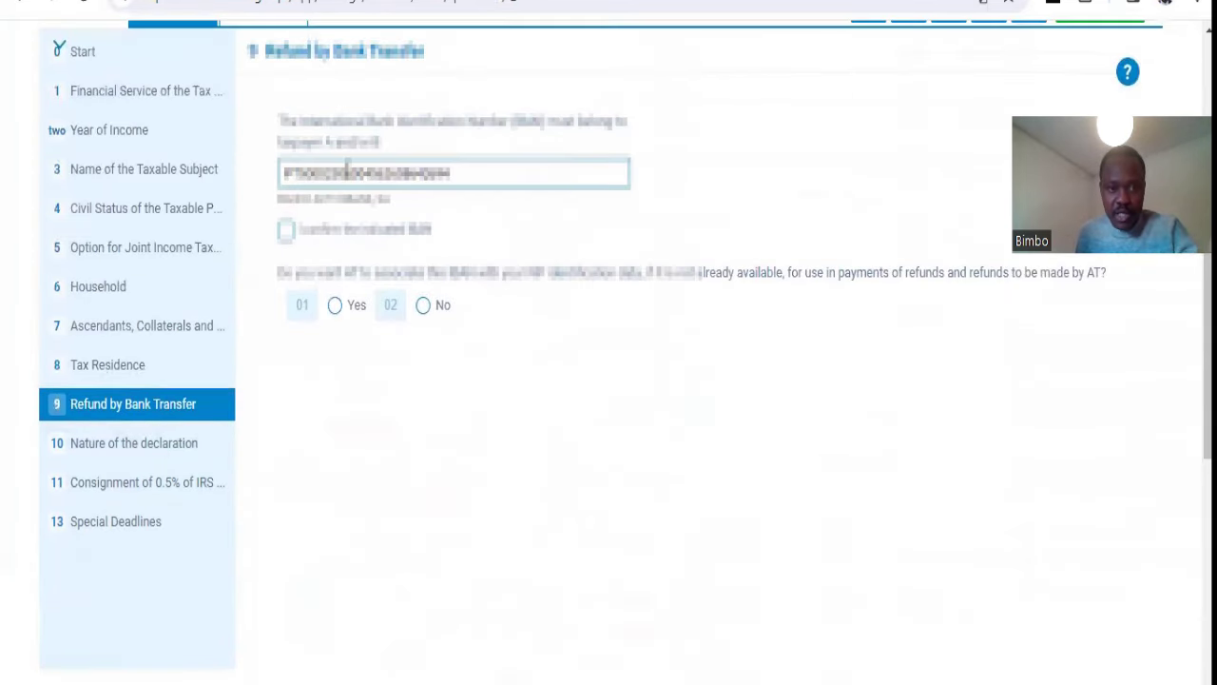
pyautogui.moveTo(475, 176); pyautogui.dragTo(202, 186)
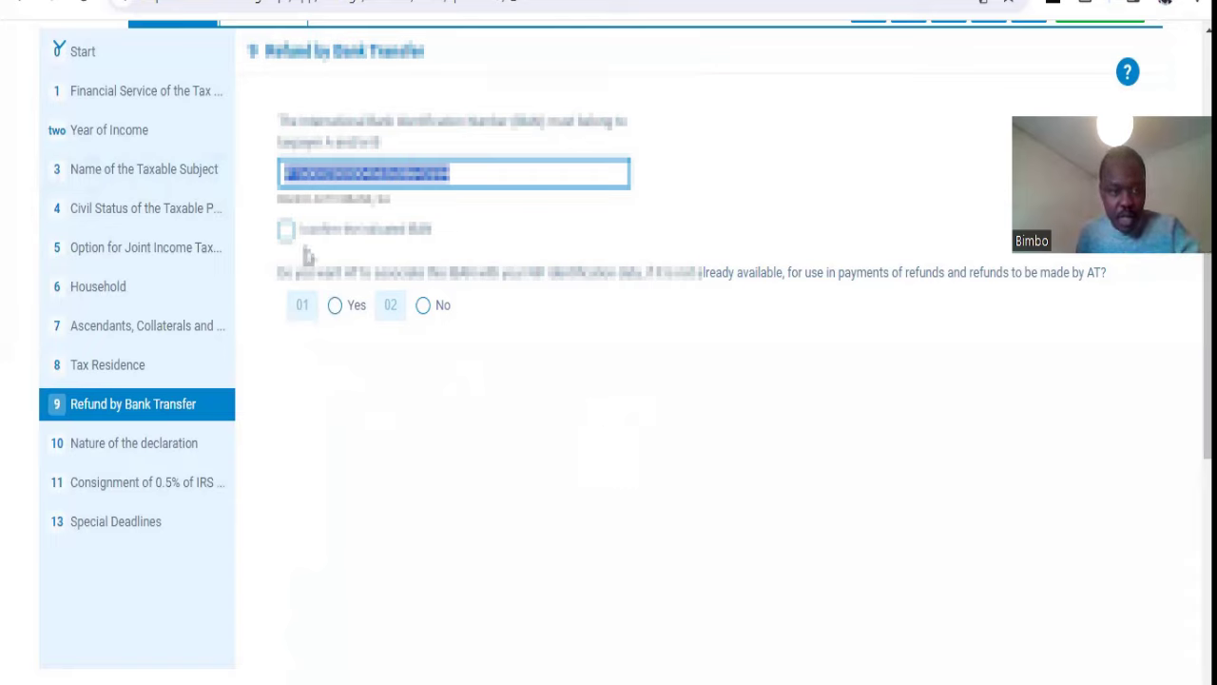
pyautogui.click(287, 231)
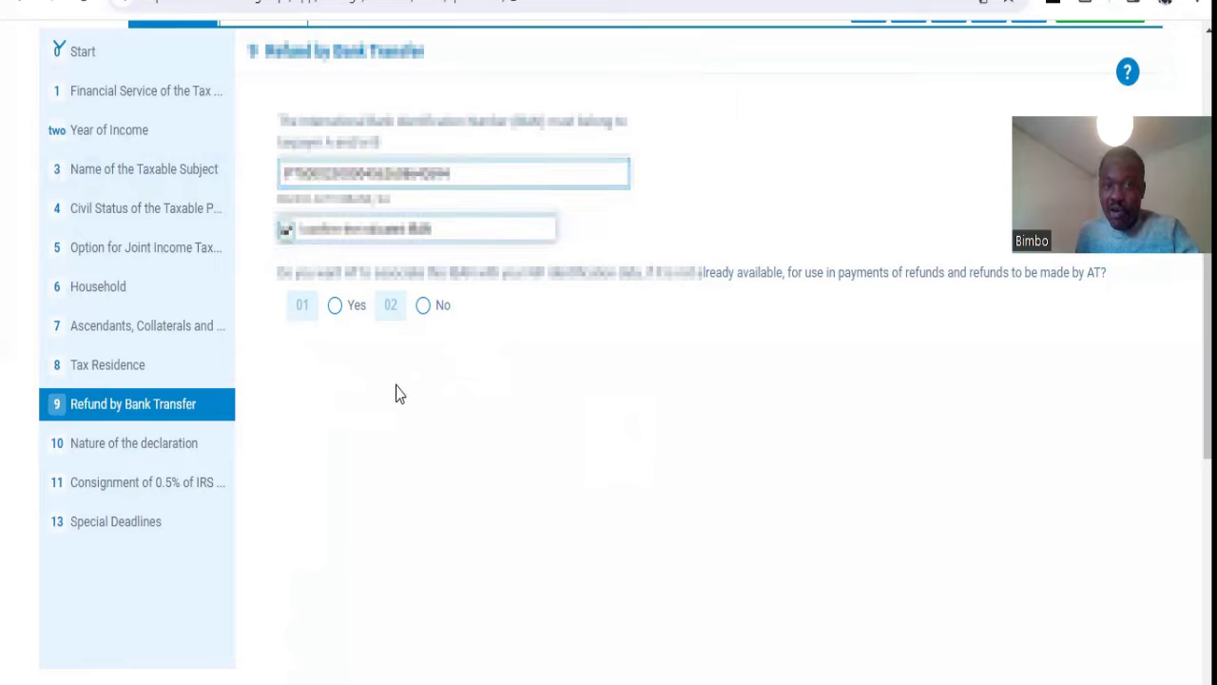
pyautogui.doubleClick(466, 174)
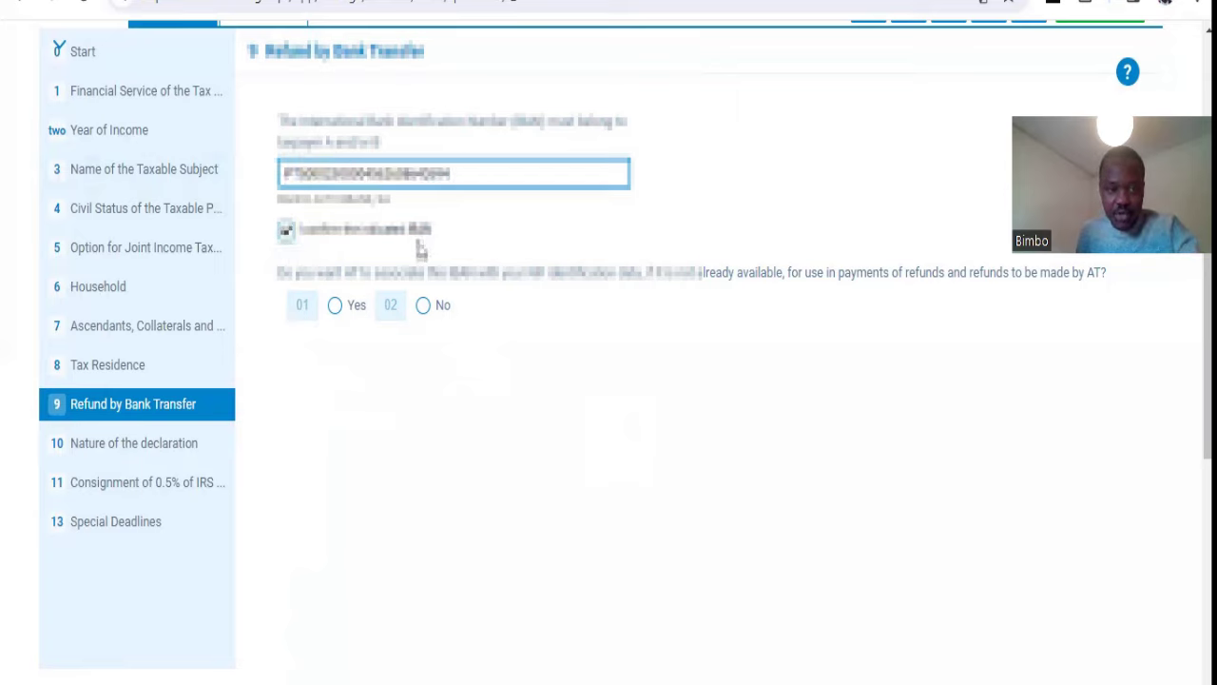
pyautogui.click(333, 317)
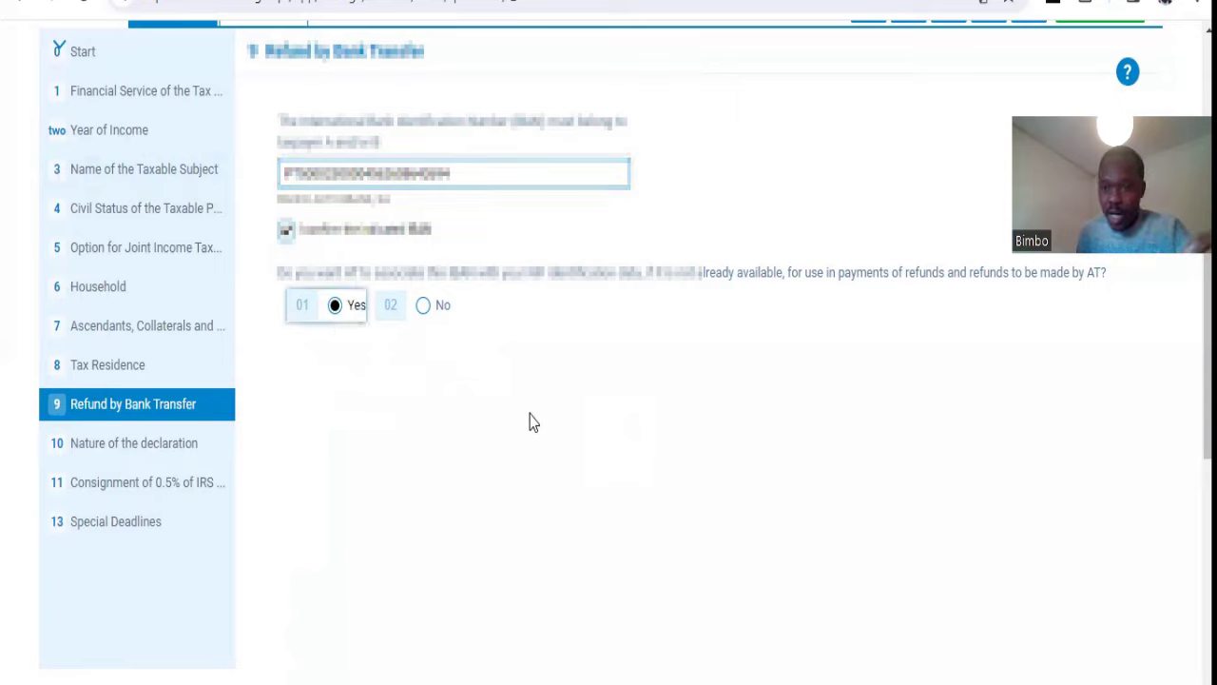
pyautogui.click(212, 446)
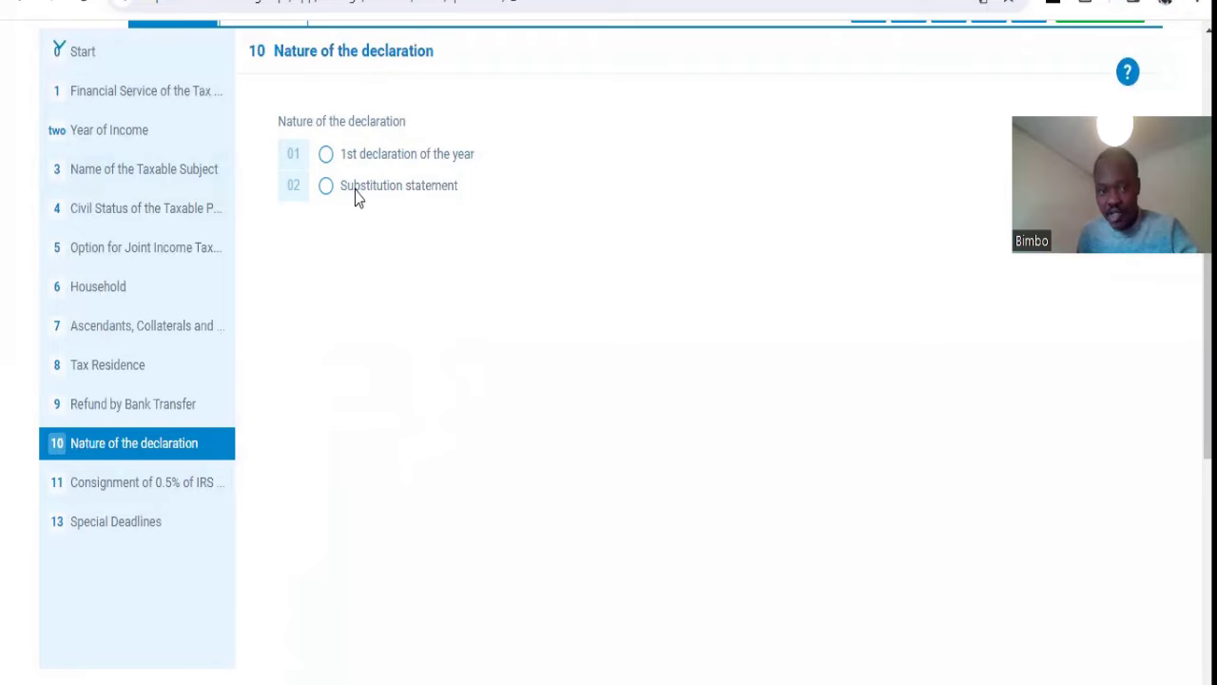
# Step: Select '1st declaration of the year' and go to section 11, Consignment of 0.5% of IRS
pyautogui.click(326, 155)
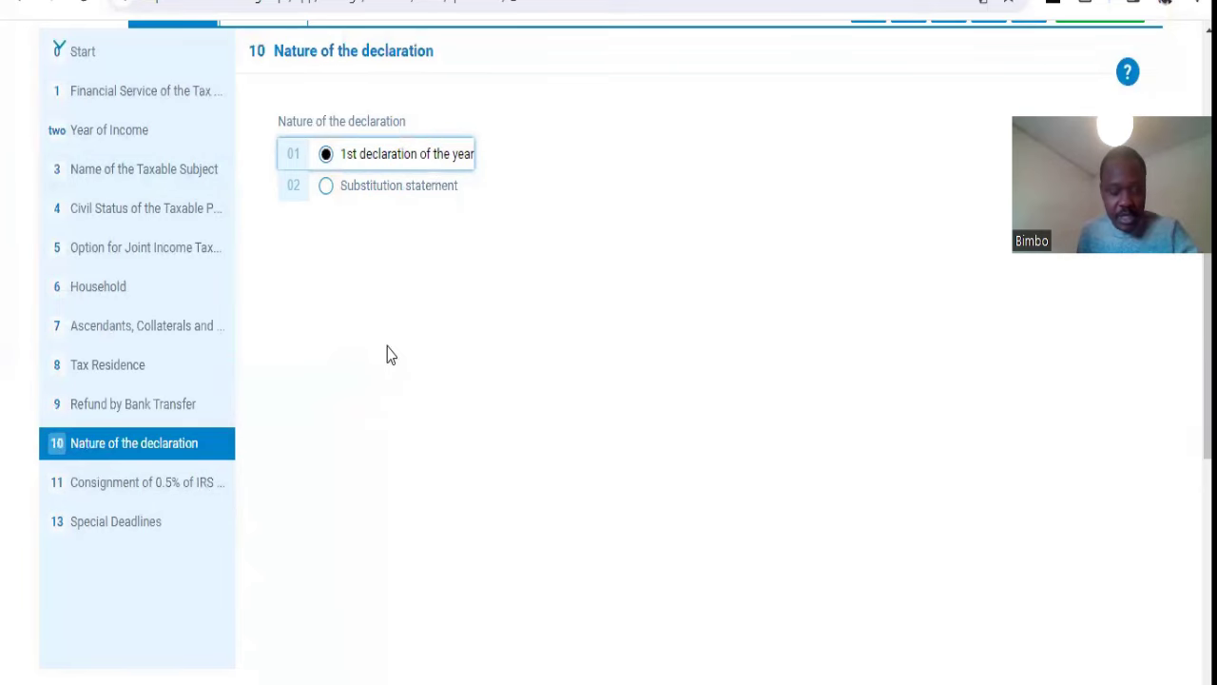
pyautogui.click(157, 485)
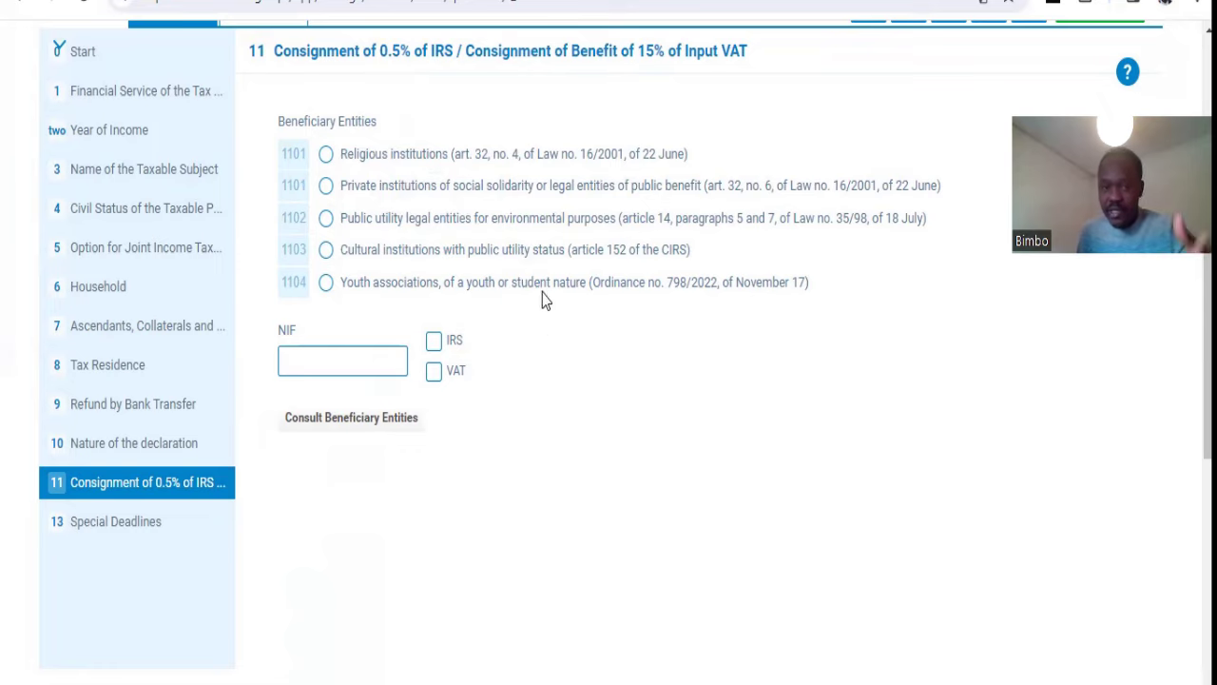
# Step: Leave the consignment beneficiary NIF field blank and go to section 13, Special Deadlines
pyautogui.click(360, 363)
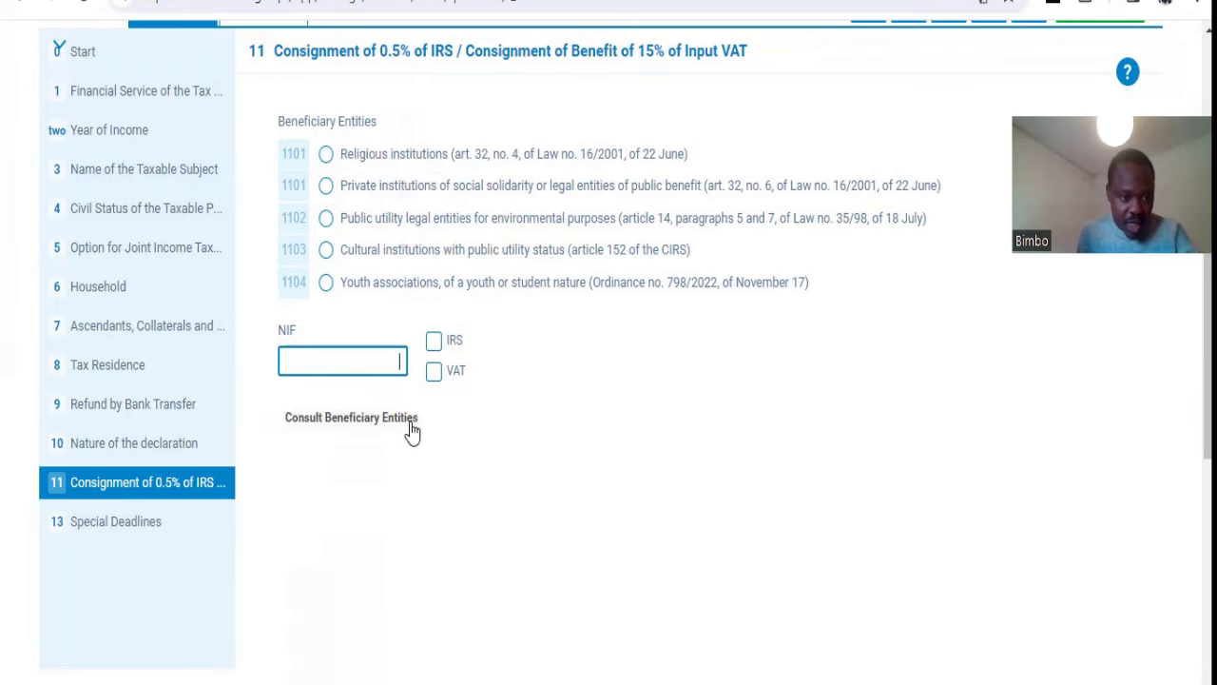
pyautogui.click(166, 523)
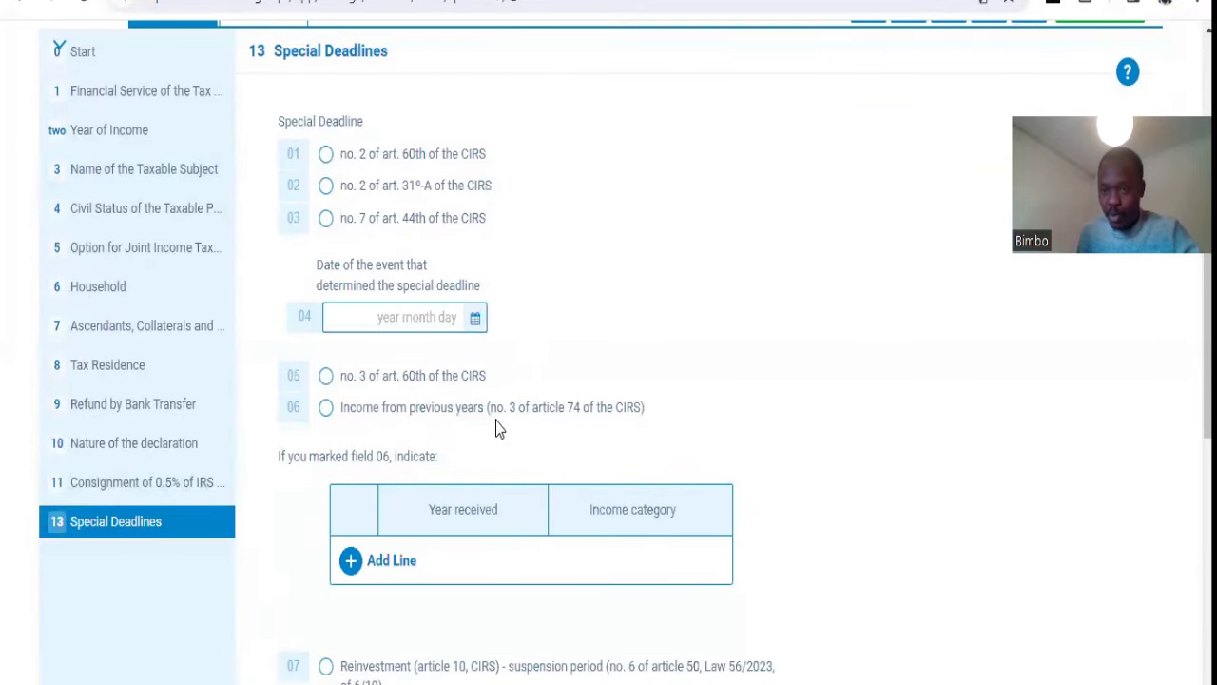
pyautogui.scroll(-3, 496, 428)
pyautogui.scroll(6, 497, 432)
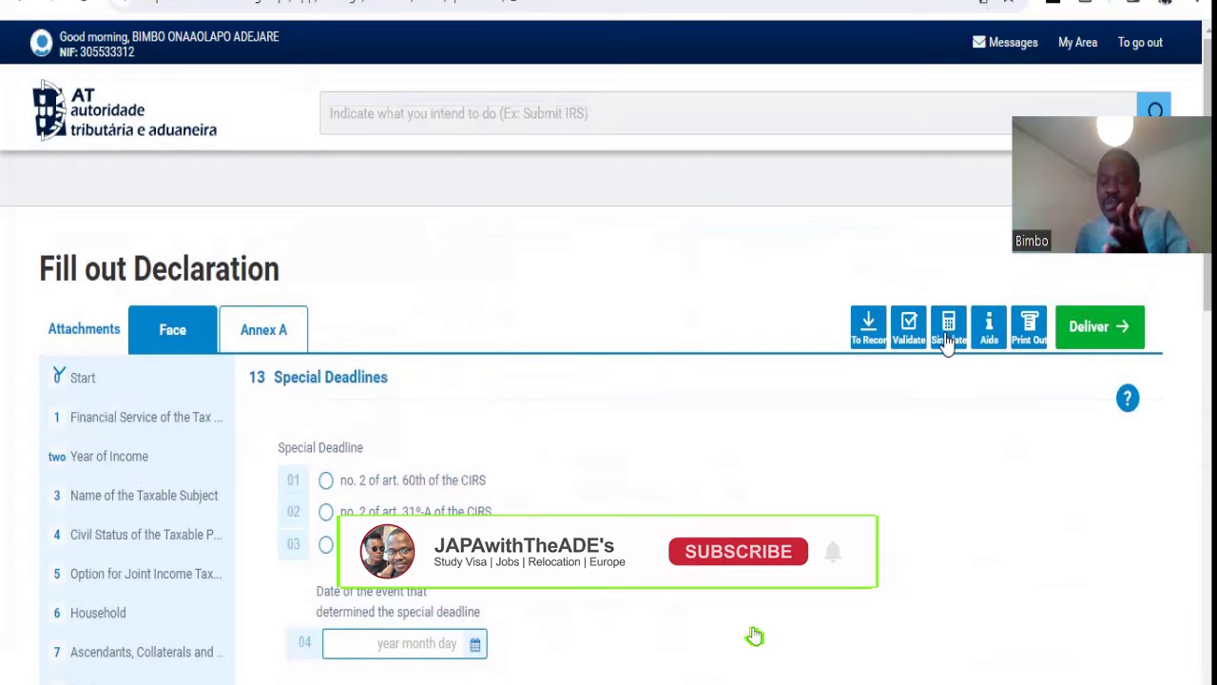
# Step: Simulate the assessment and review the Resultado da Simulação showing a 981,00 € refund
pyautogui.click(947, 341)
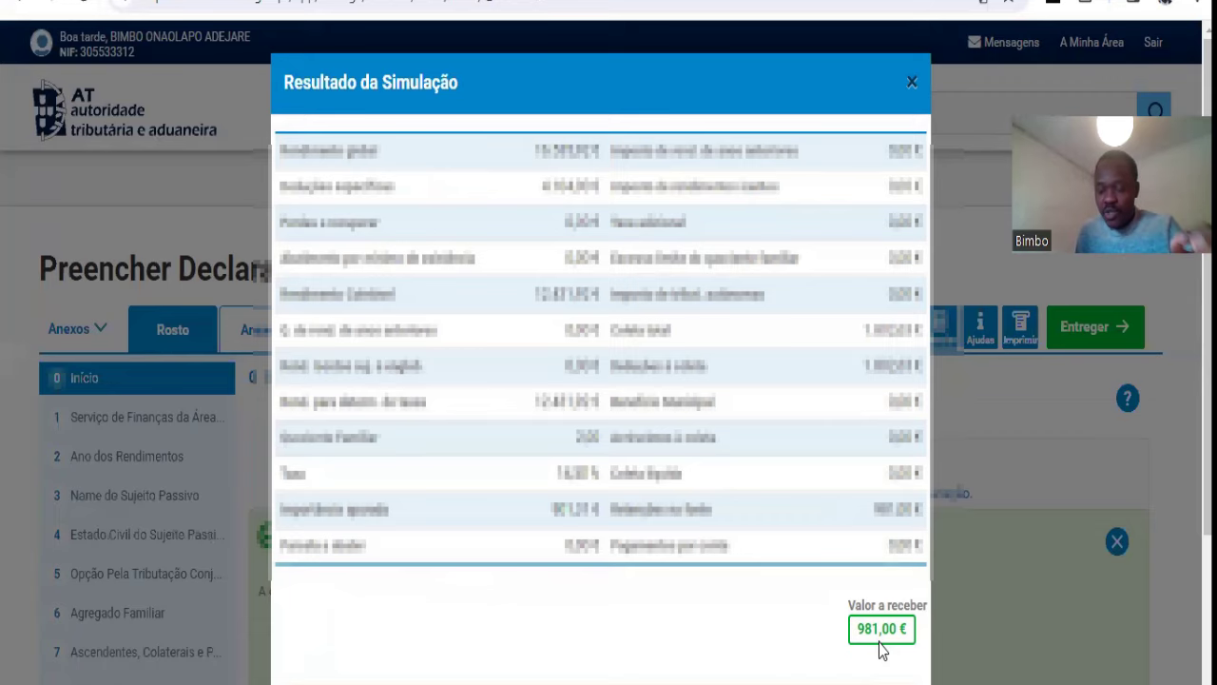
pyautogui.scroll(-3, 882, 647)
pyautogui.scroll(3, 842, 547)
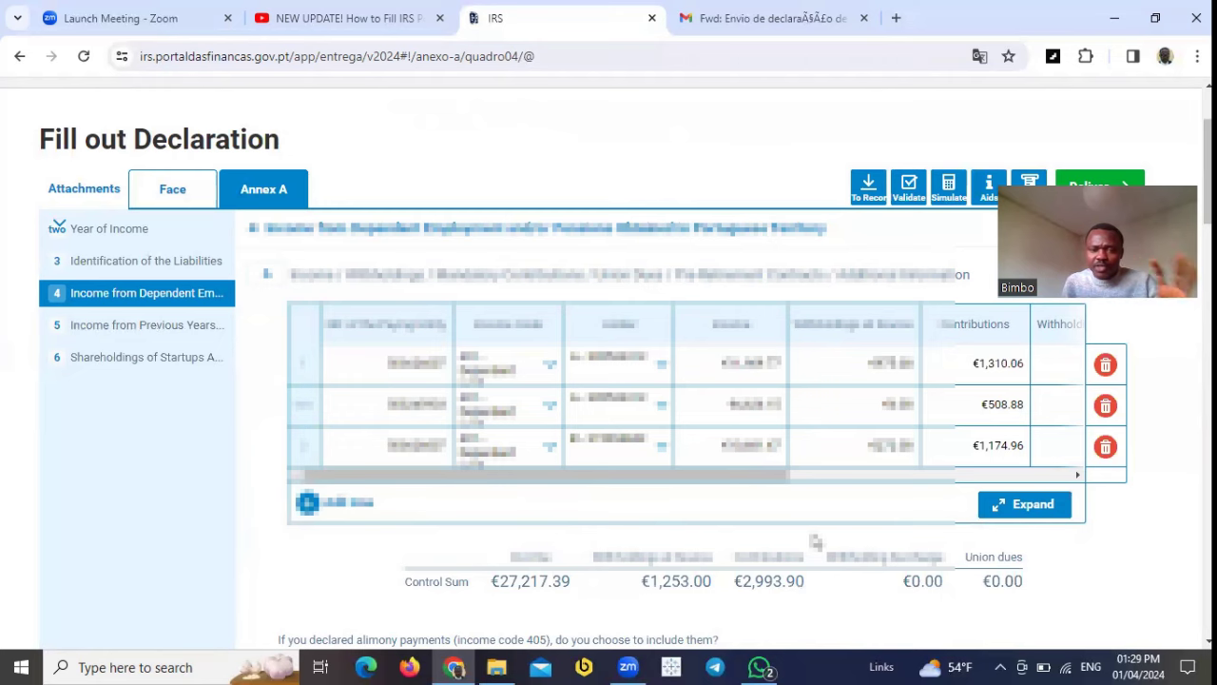
# Step: Open Annex A and review its sections 3 through 6, ending at startup shareholdings
pyautogui.click(183, 190)
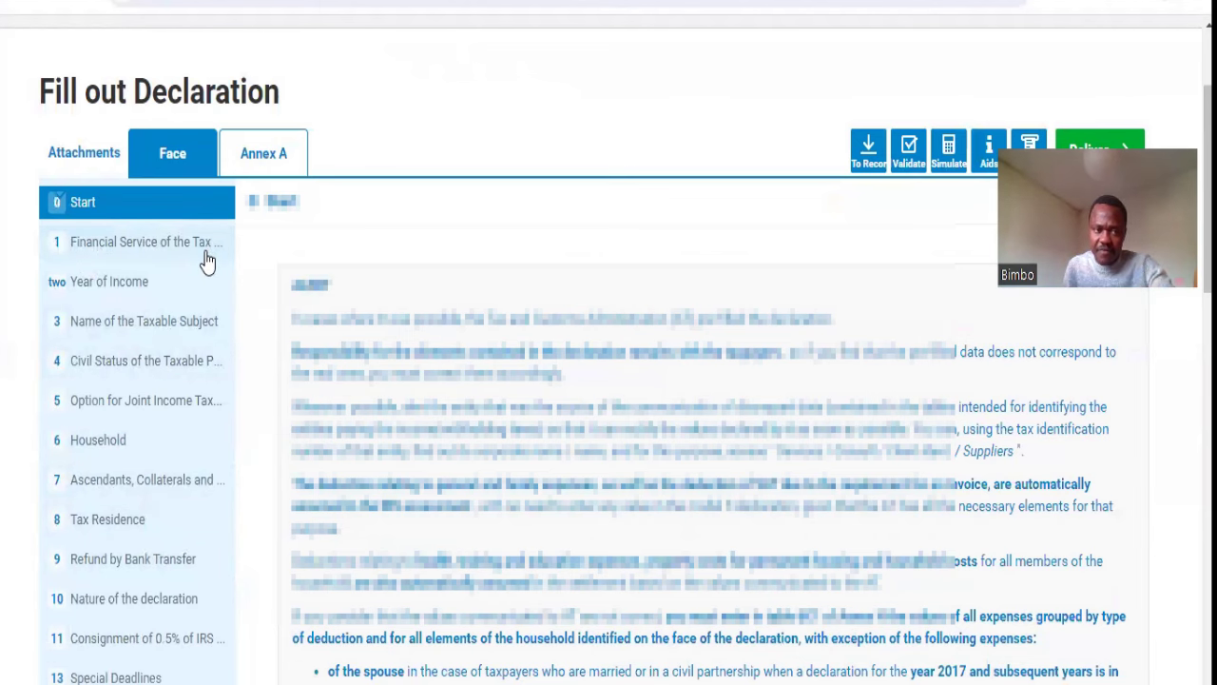
pyautogui.click(258, 160)
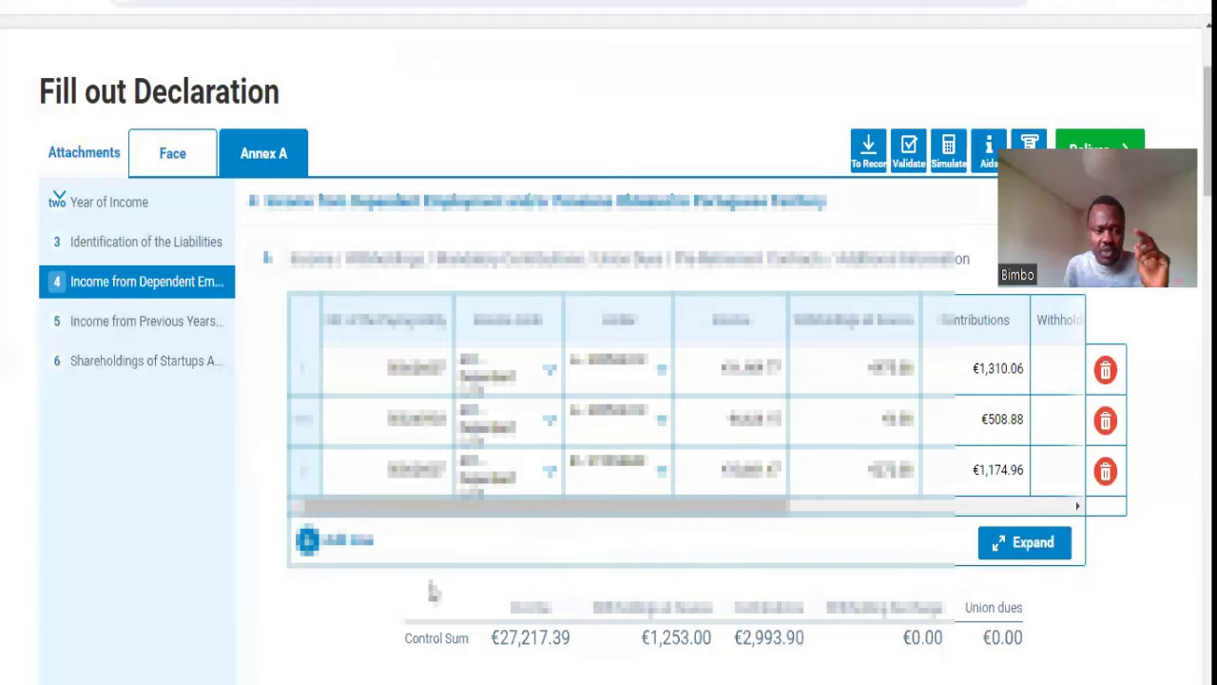
pyautogui.click(167, 241)
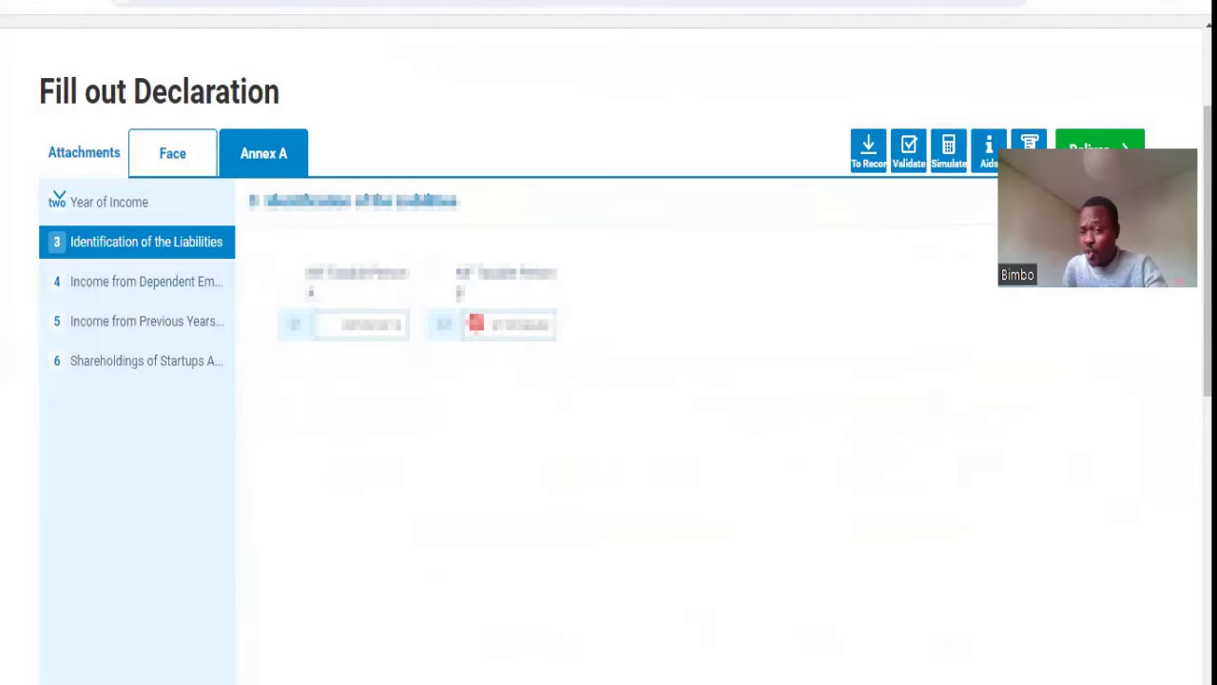
pyautogui.click(181, 297)
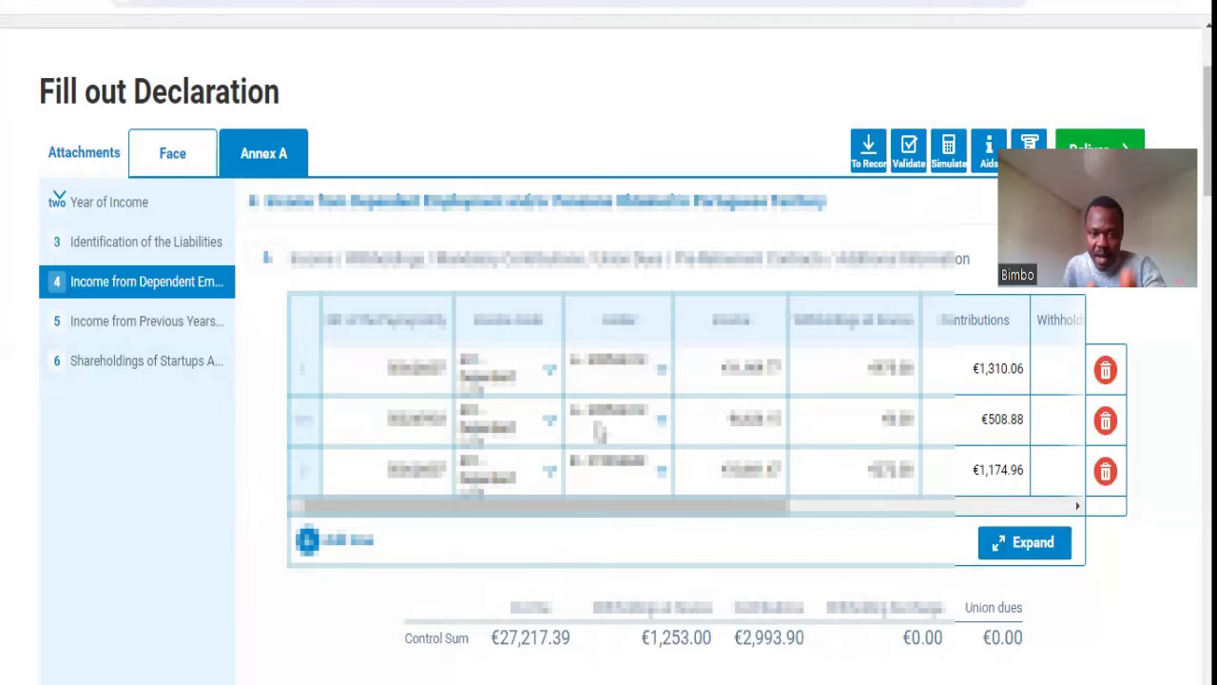
pyautogui.click(172, 325)
pyautogui.click(171, 361)
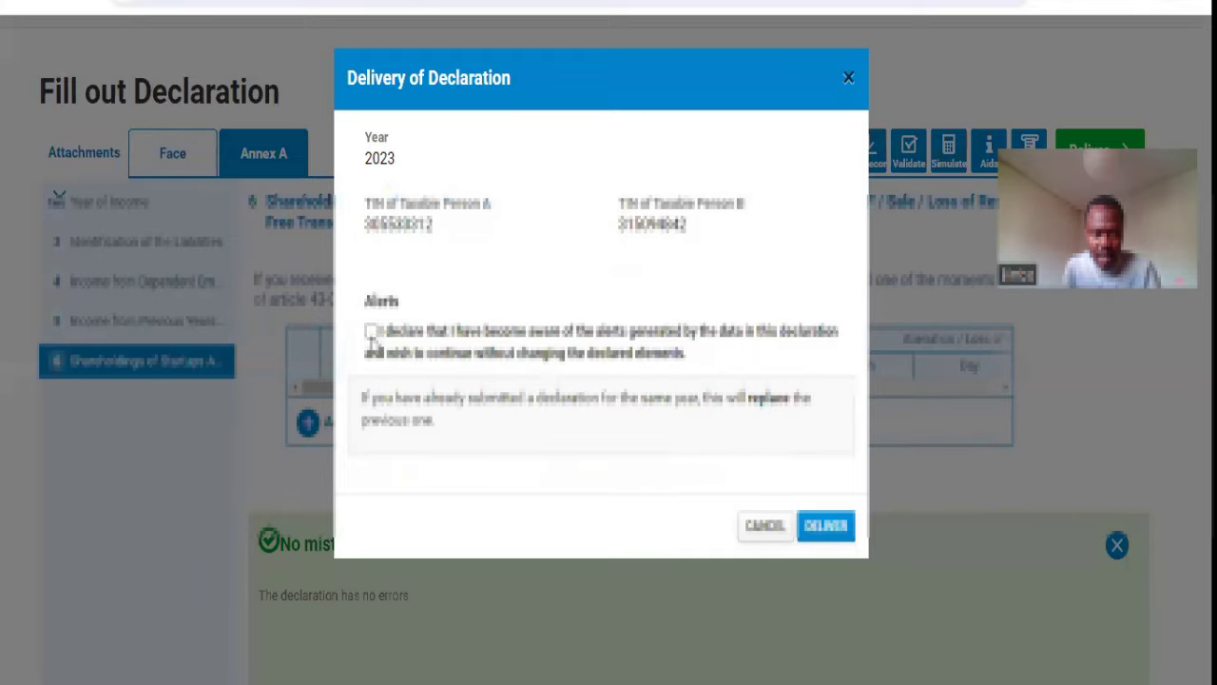
# Step: Acknowledge the alerts, submit for delivery, and authenticate the first taxpayer by NIF and password
pyautogui.click(370, 332)
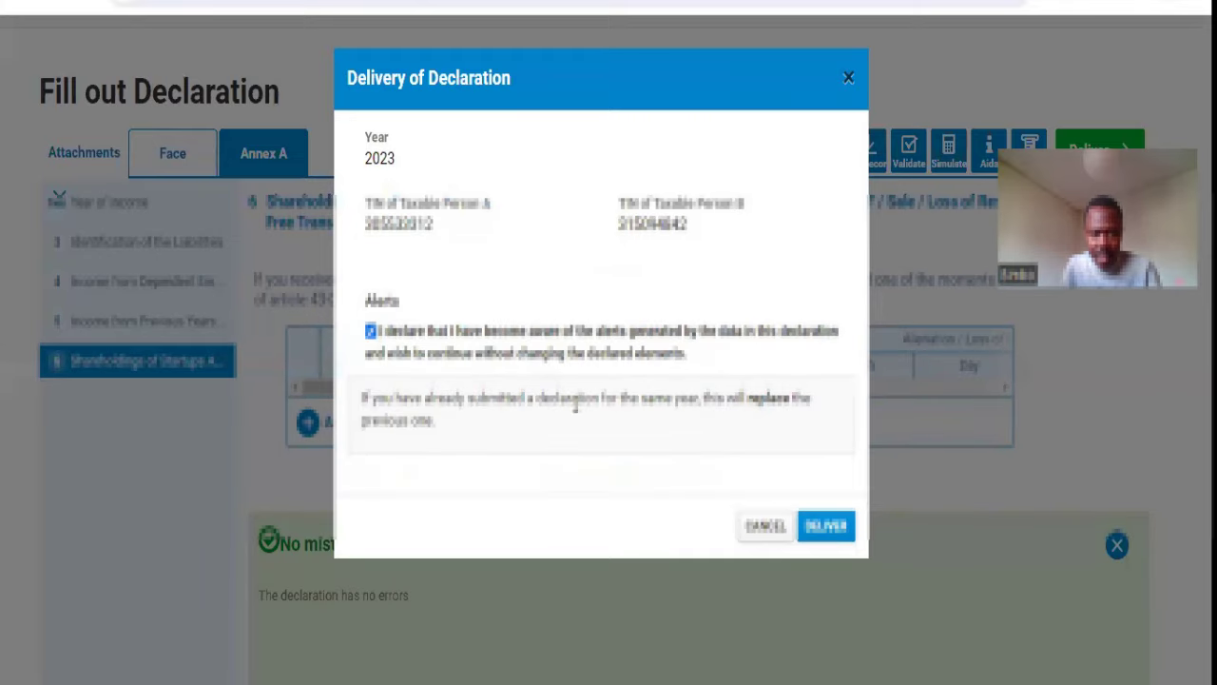
pyautogui.click(823, 529)
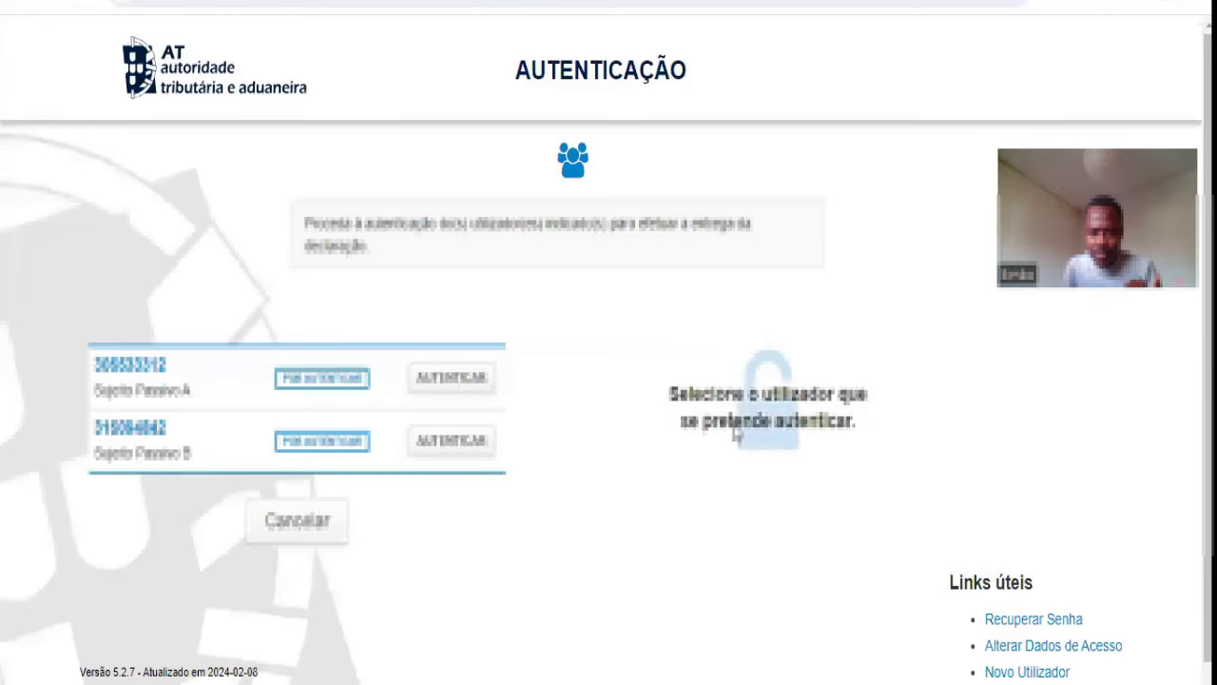
pyautogui.click(462, 378)
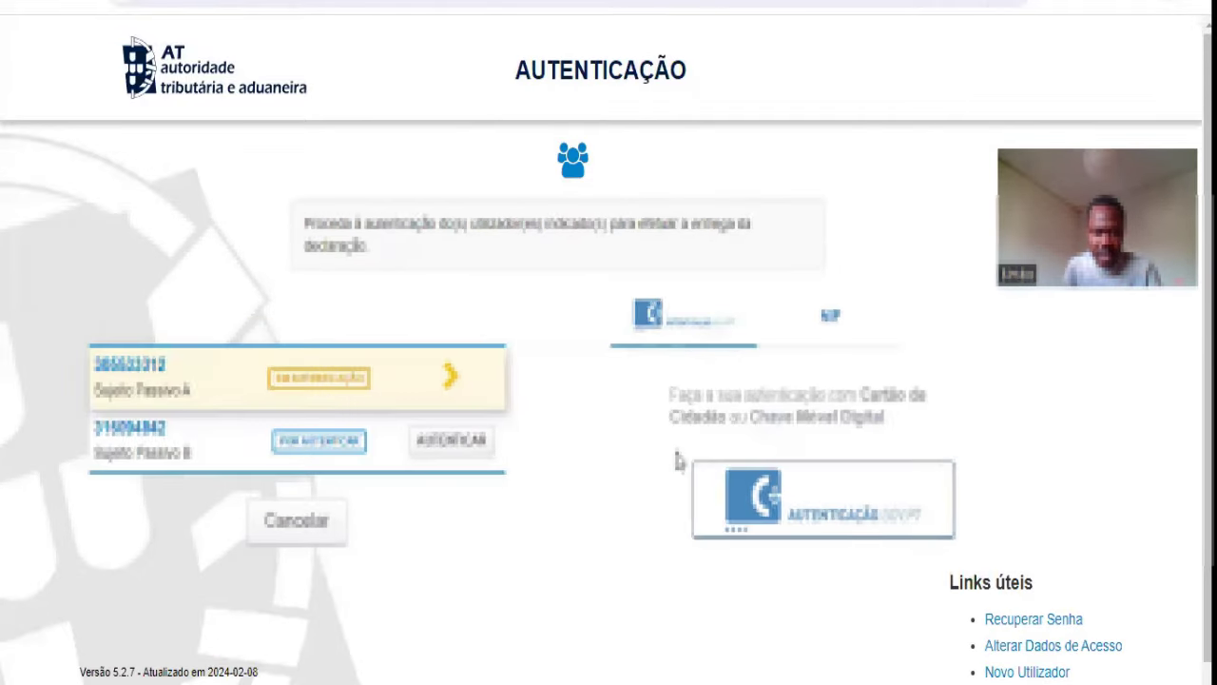
pyautogui.click(833, 307)
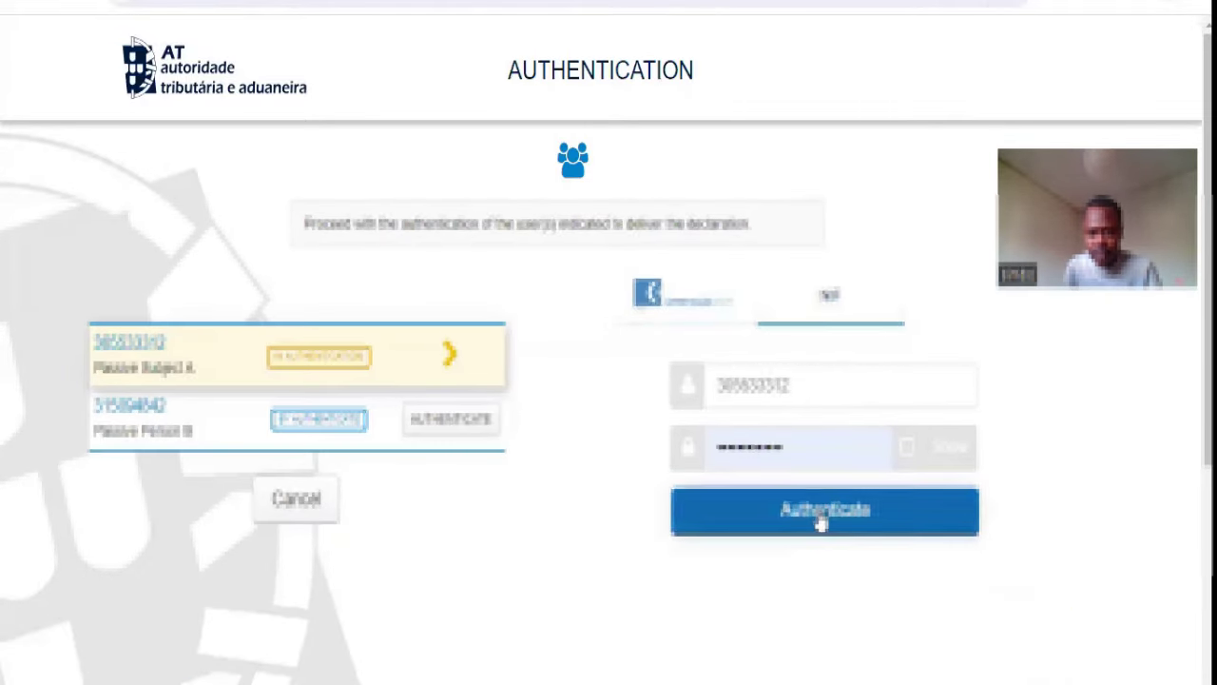
pyautogui.click(822, 522)
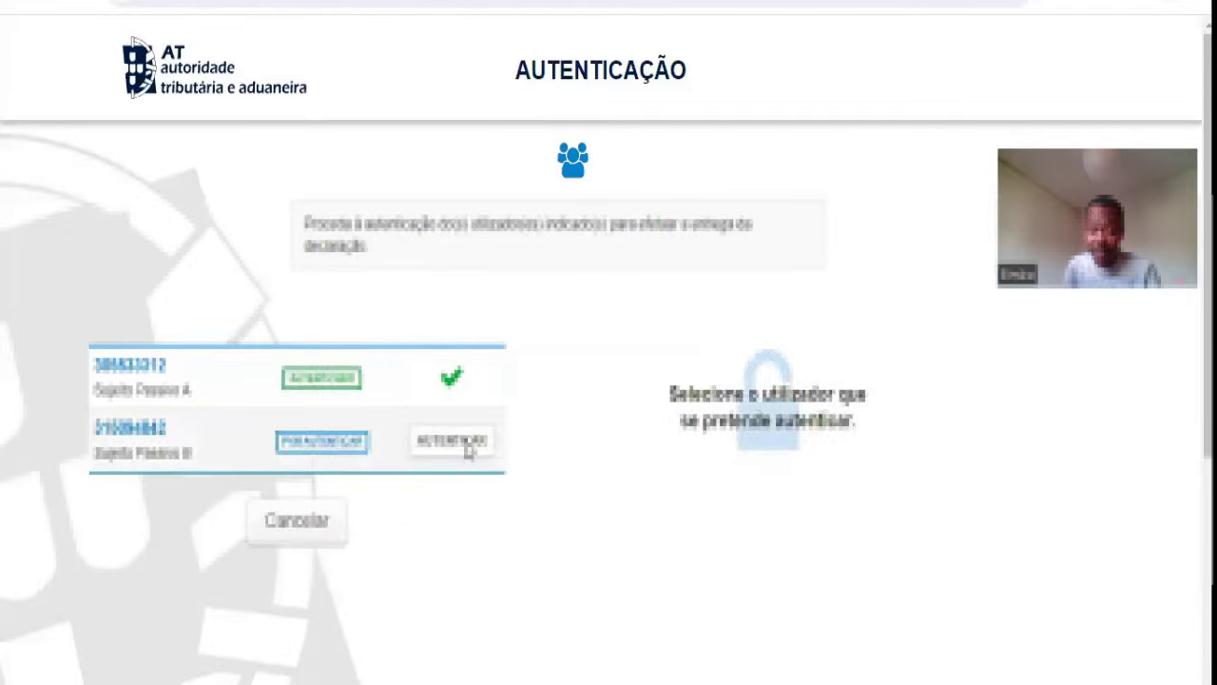
# Step: Authenticate the second taxpayer with their password to complete the delivery
pyautogui.click(846, 338)
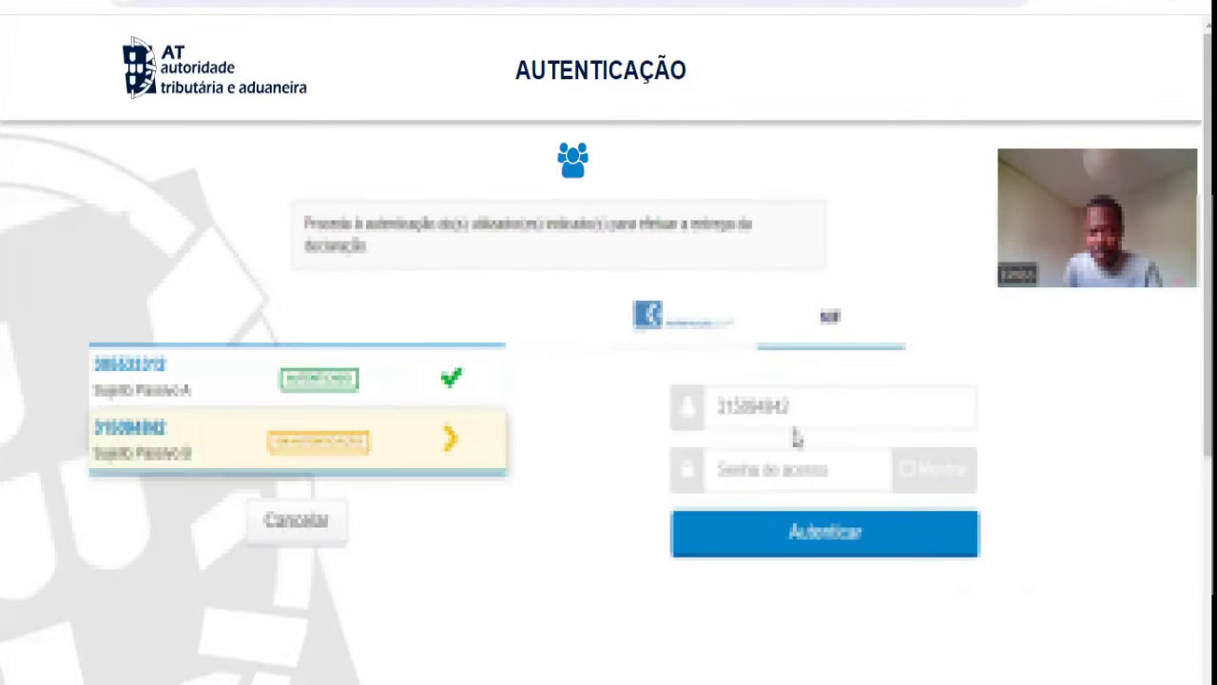
pyautogui.click(791, 471)
pyautogui.write('***')
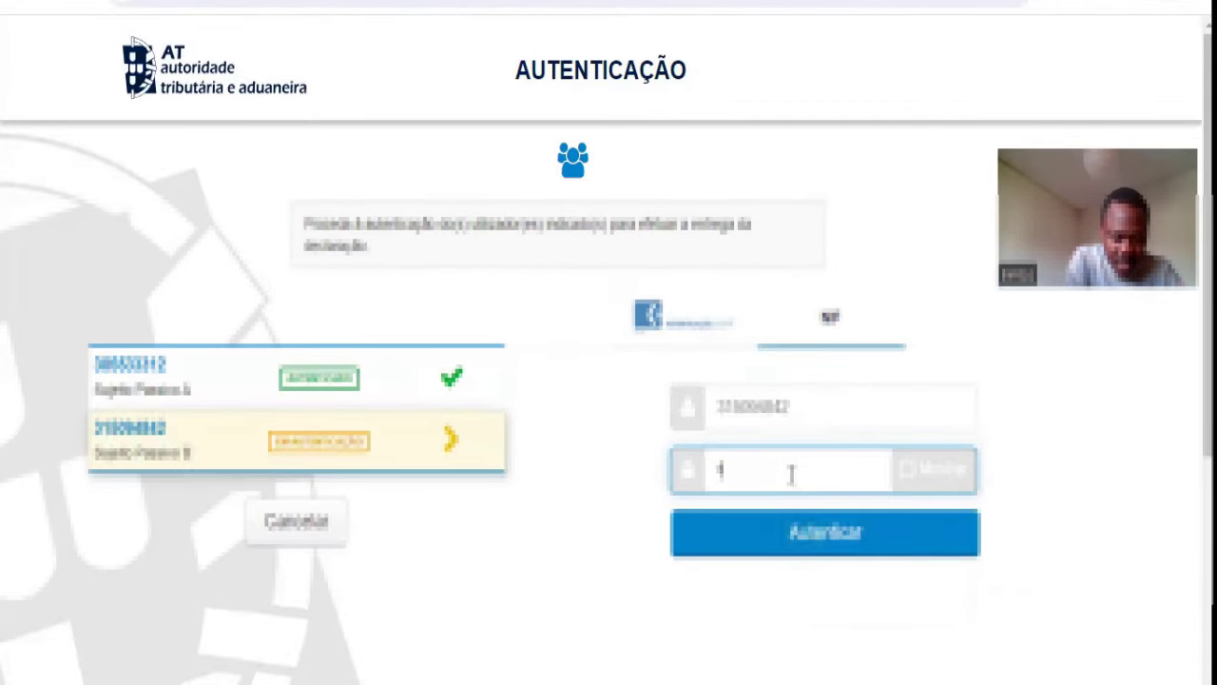
pyautogui.write('****')
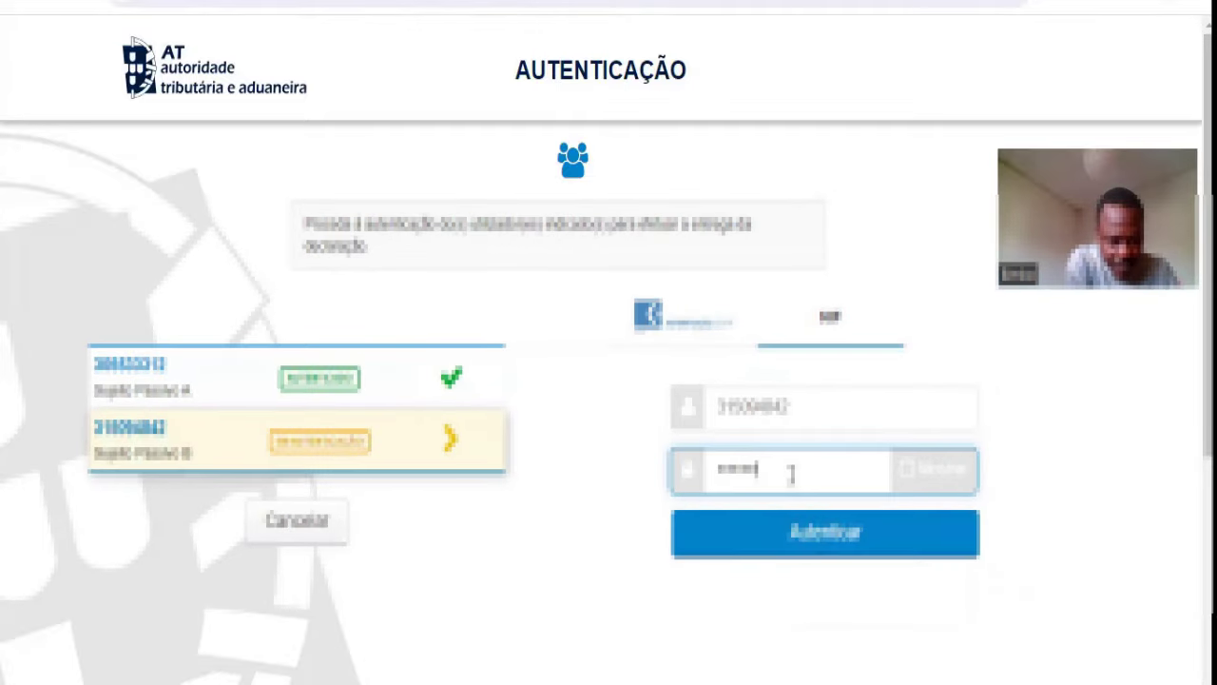
pyautogui.click(824, 533)
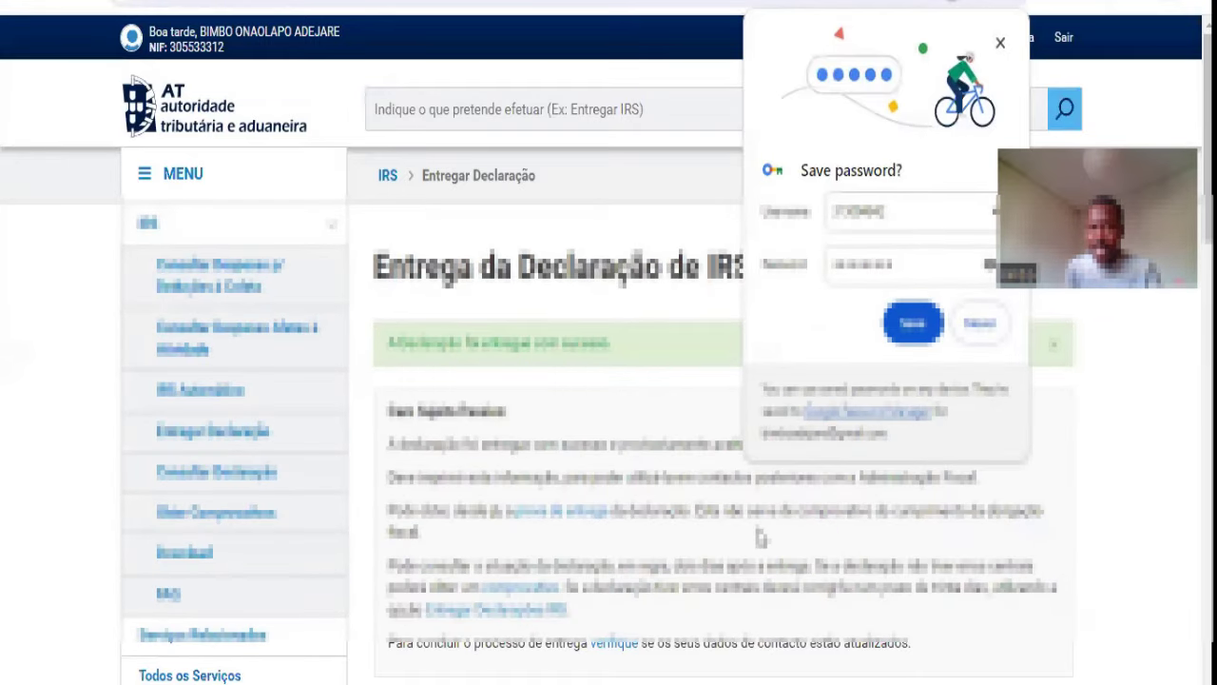
# Step: Decline Chrome's save-password prompt and scroll down through the delivery confirmation
pyautogui.click(979, 323)
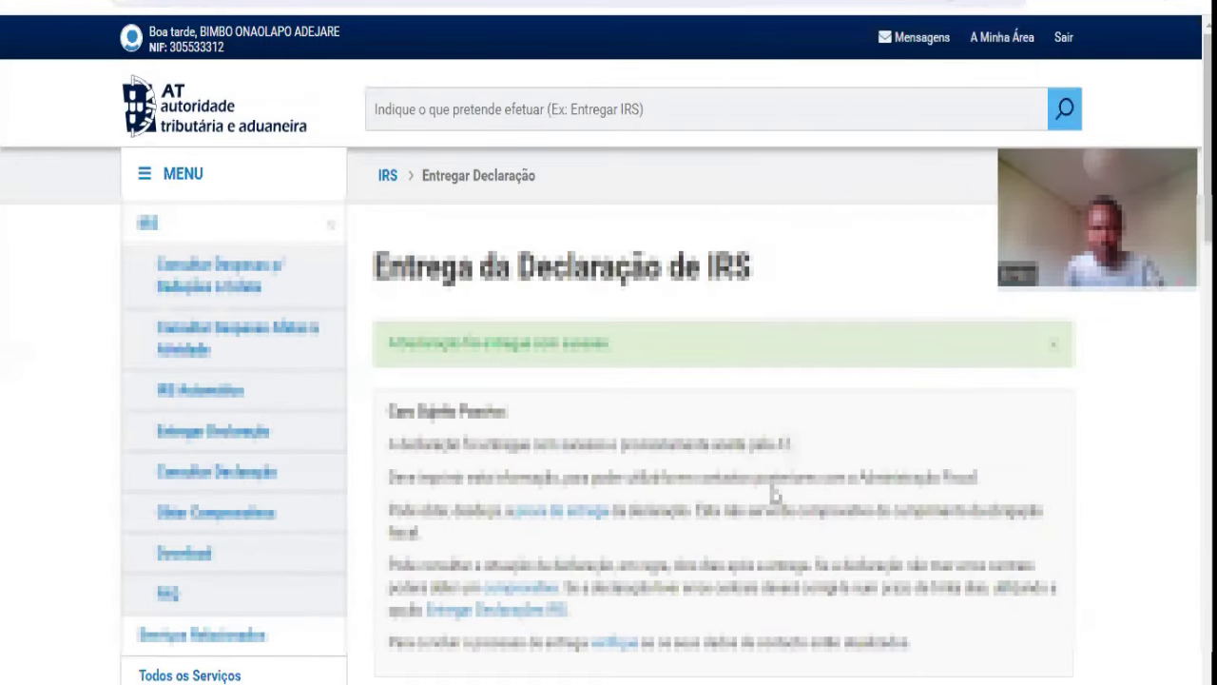
pyautogui.scroll(-5, 775, 495)
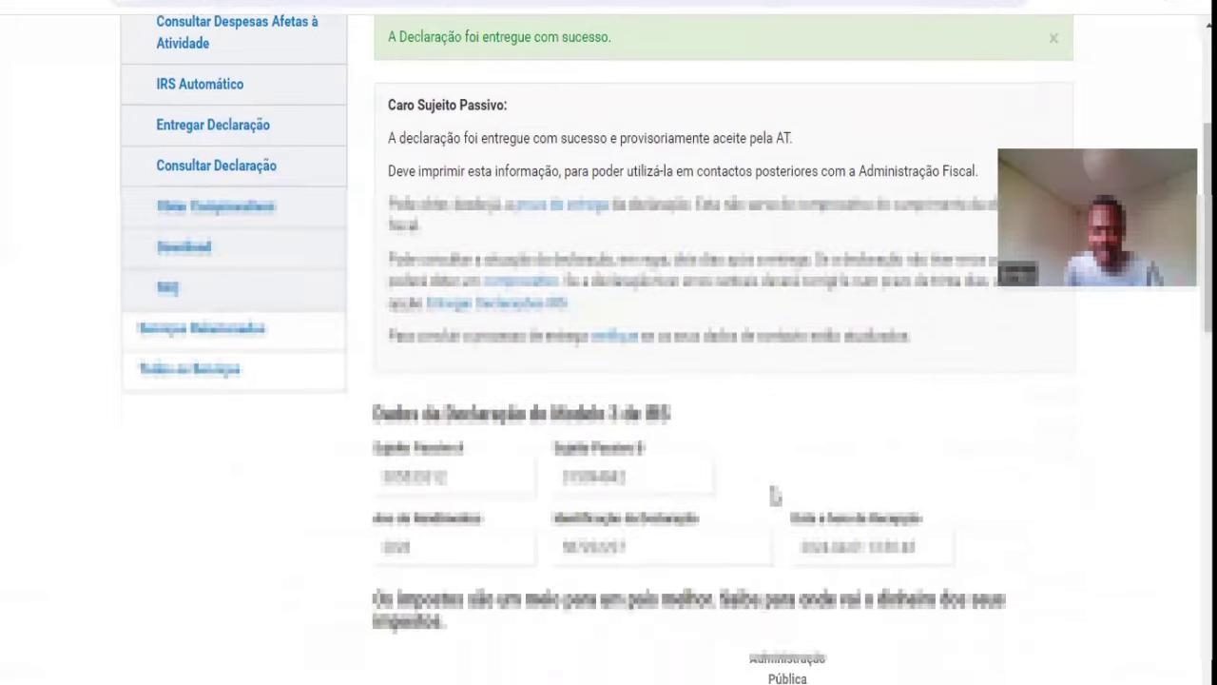
pyautogui.scroll(-1, 775, 495)
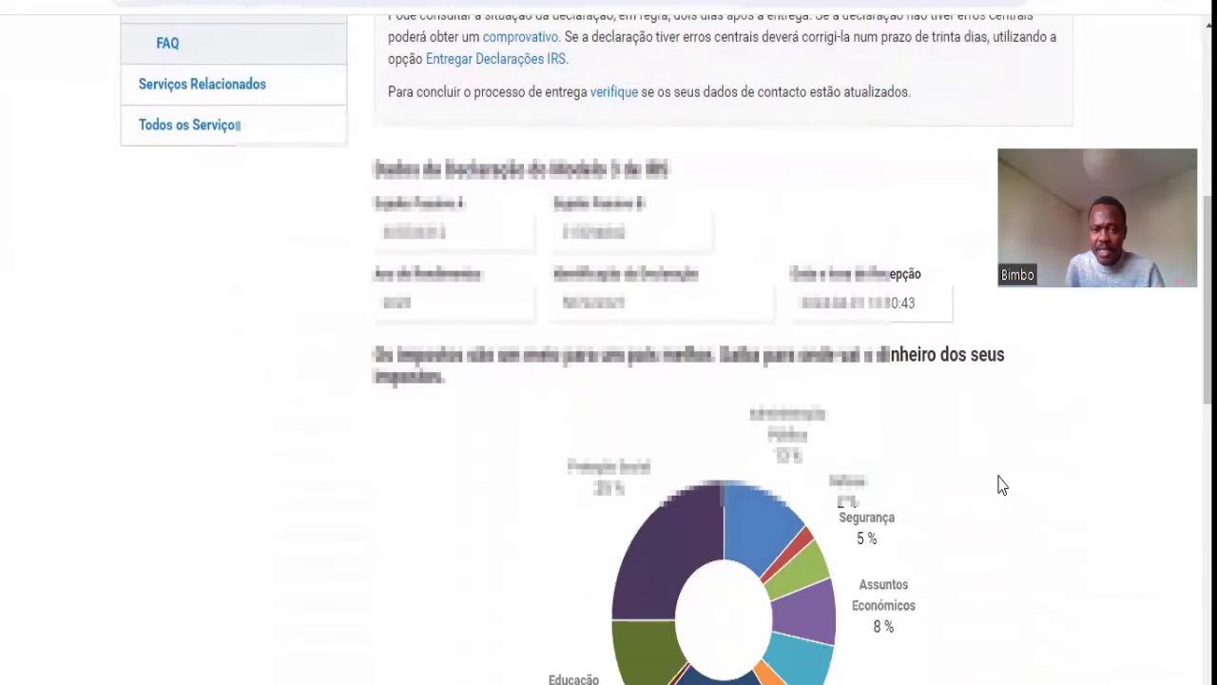
pyautogui.scroll(-1, 999, 483)
pyautogui.scroll(-4, 1000, 485)
# Step: Scroll back to the top of the receipt showing the 13:30:43 reception time
pyautogui.scroll(6, 999, 485)
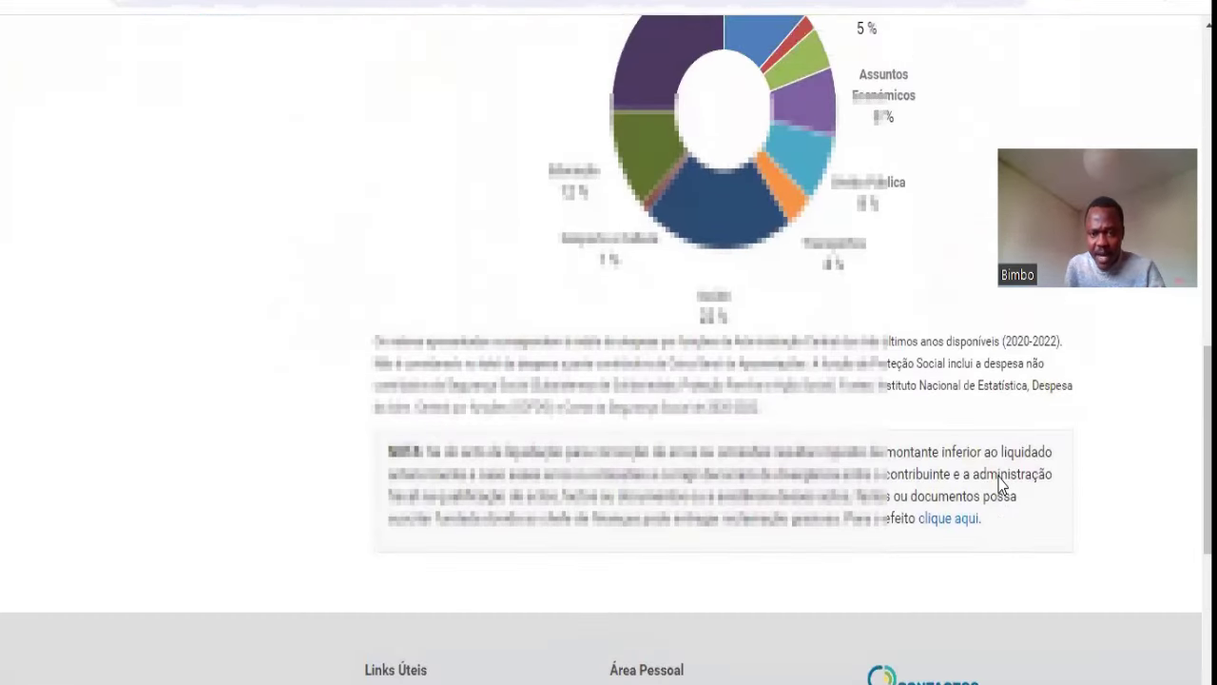
pyautogui.scroll(-4, 1002, 485)
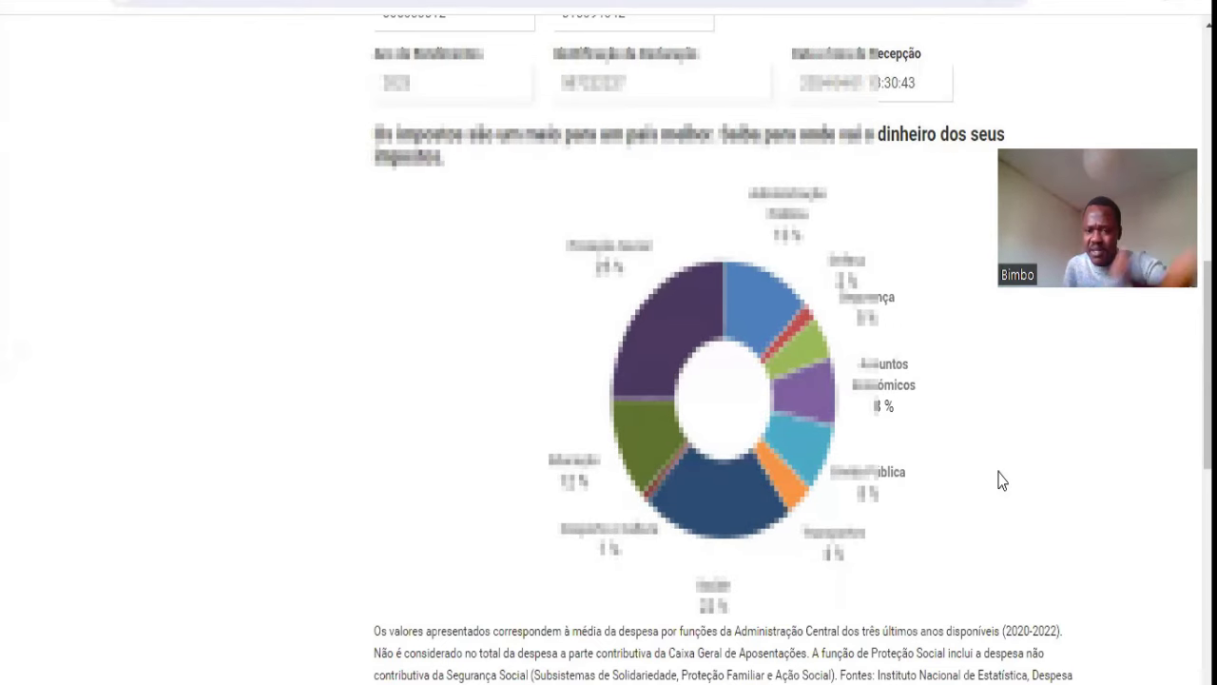
pyautogui.scroll(1, 1001, 480)
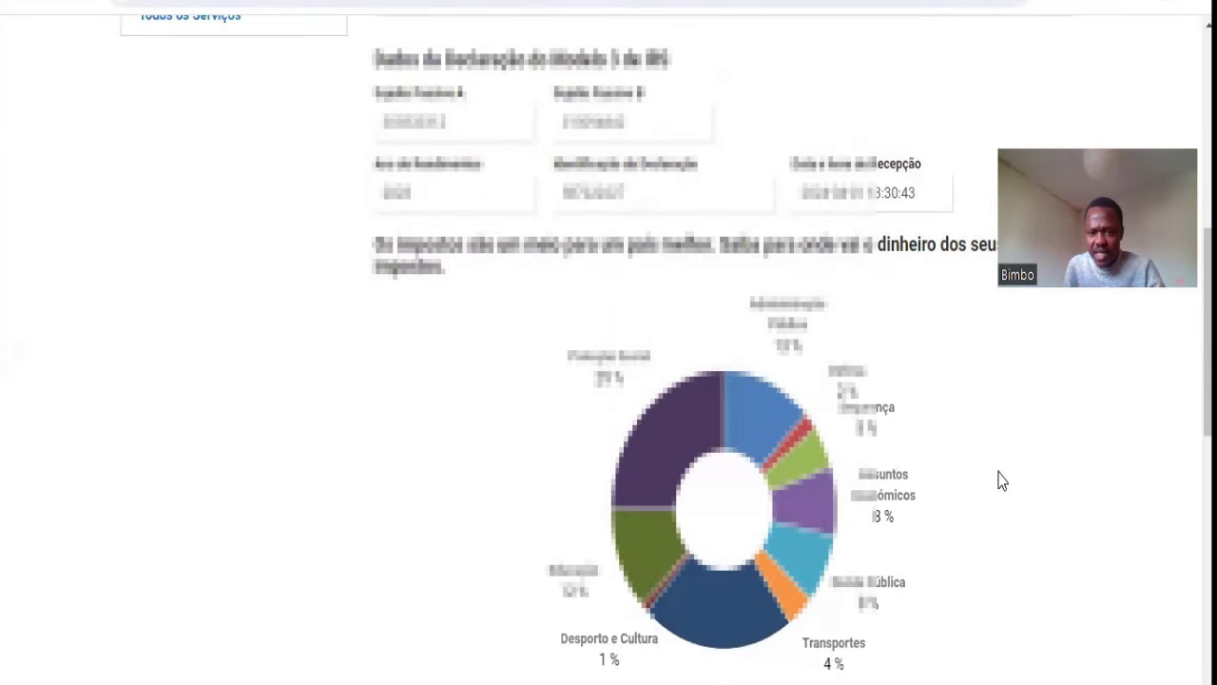
pyautogui.rightClick(1001, 480)
pyautogui.click(937, 388)
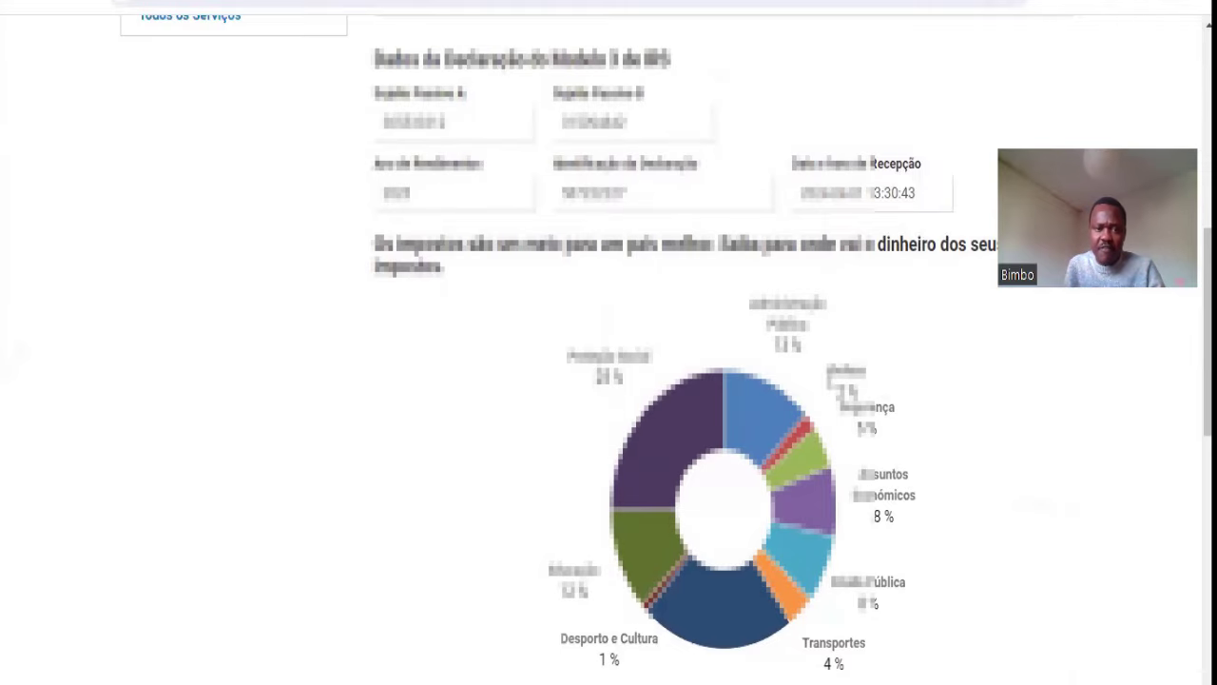
pyautogui.scroll(3, 935, 509)
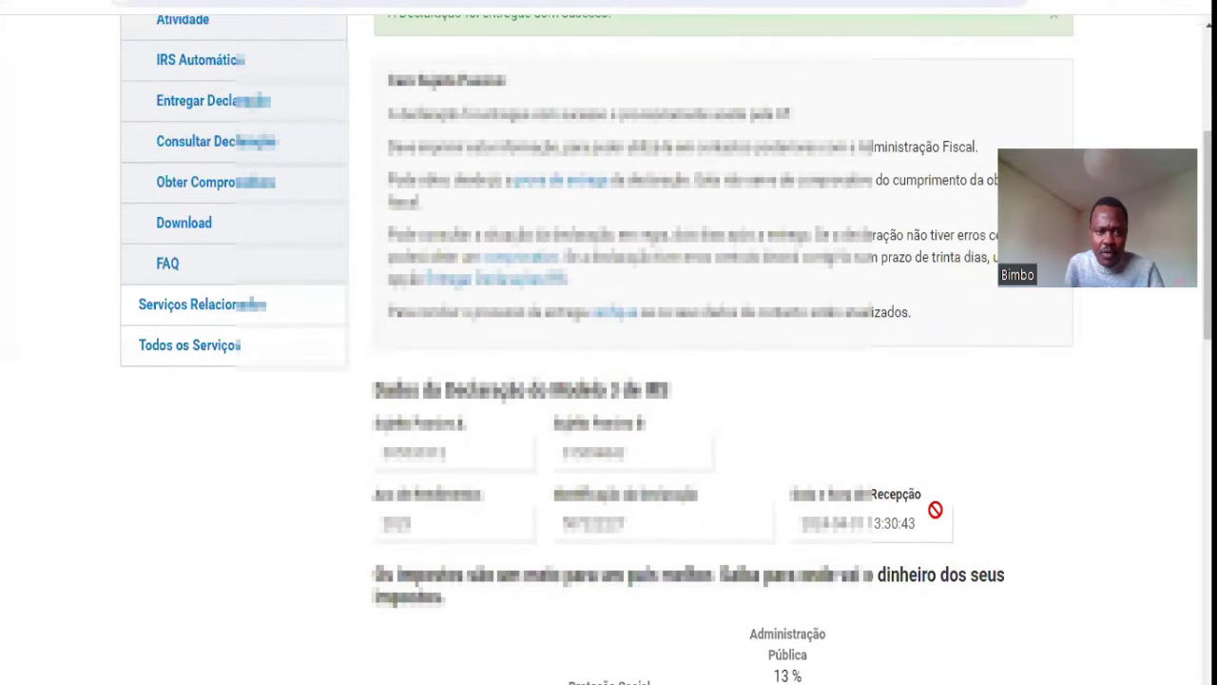
pyautogui.scroll(3, 936, 510)
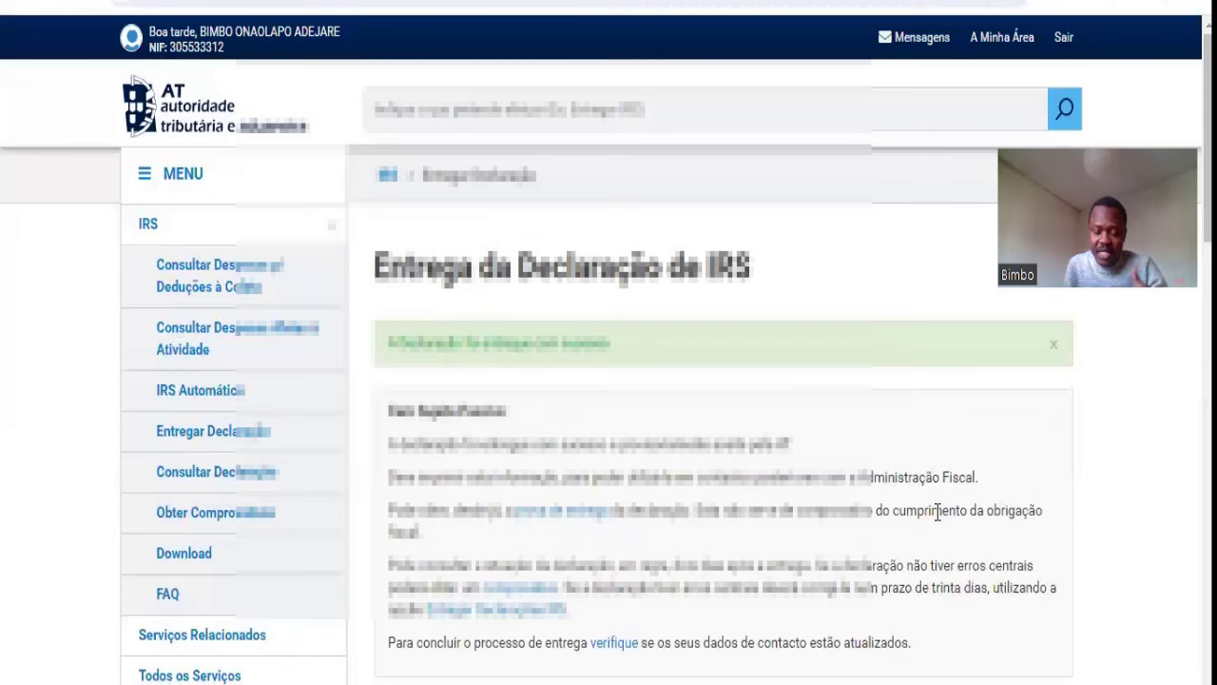